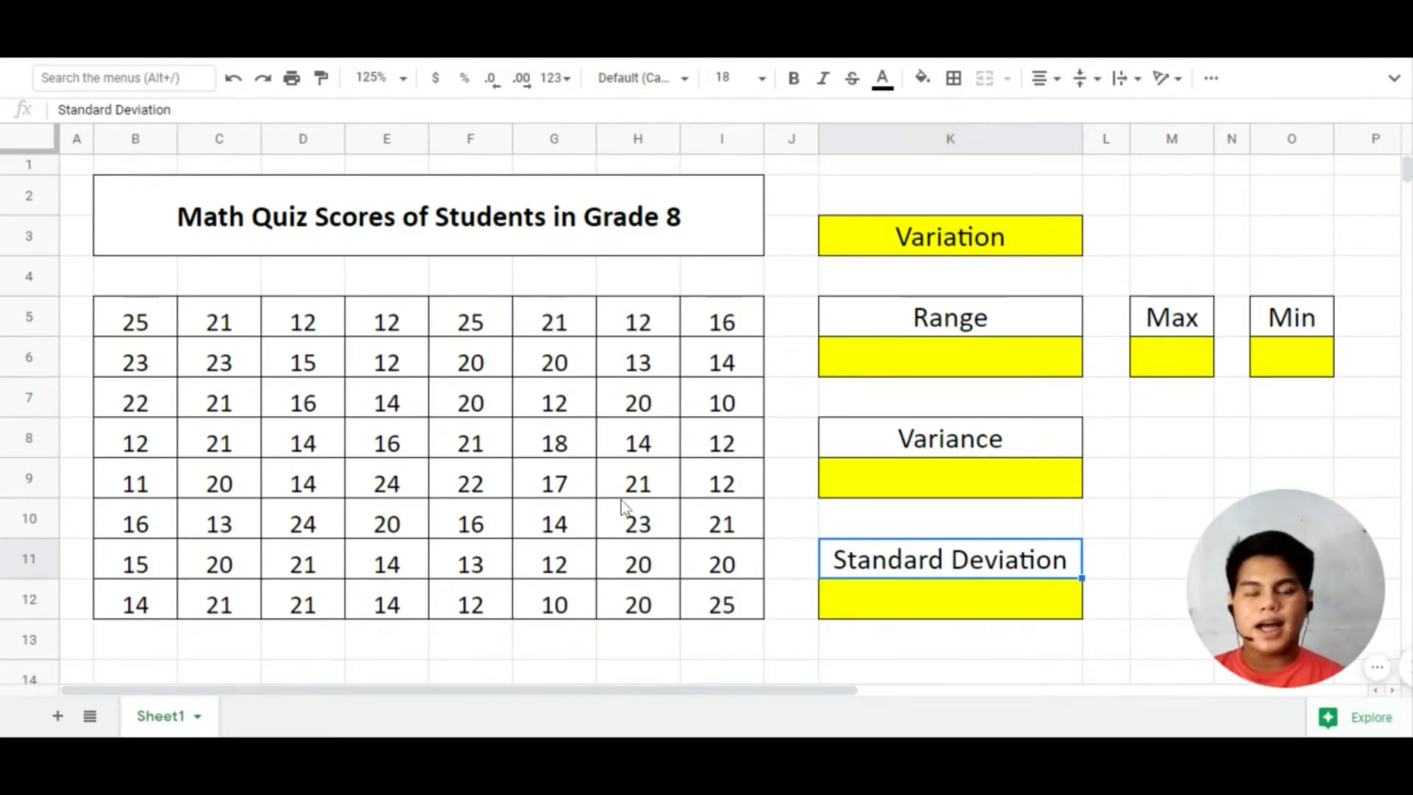
{"action": "left_click", "coordinate": [864, 359]}
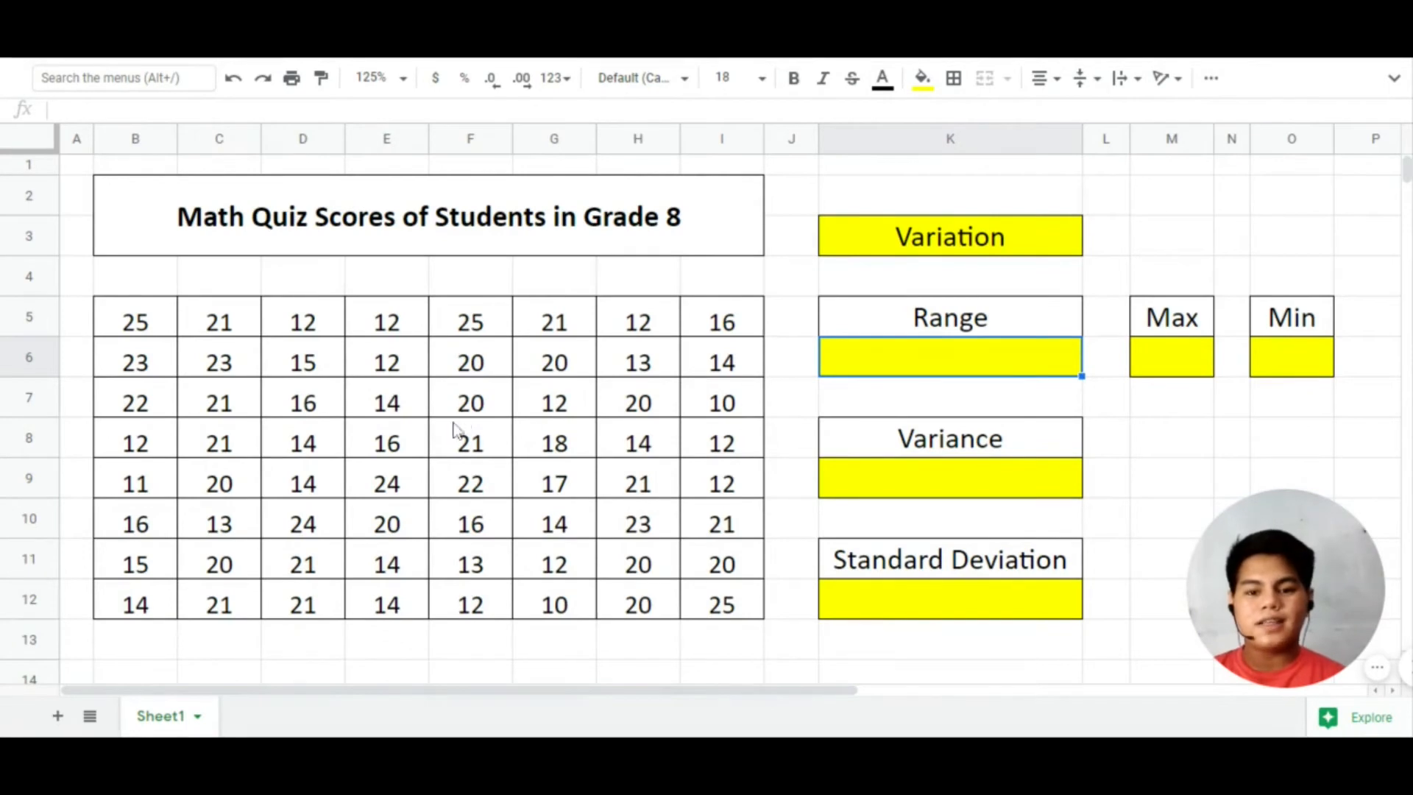
{"action": "left_click", "coordinate": [1198, 359]}
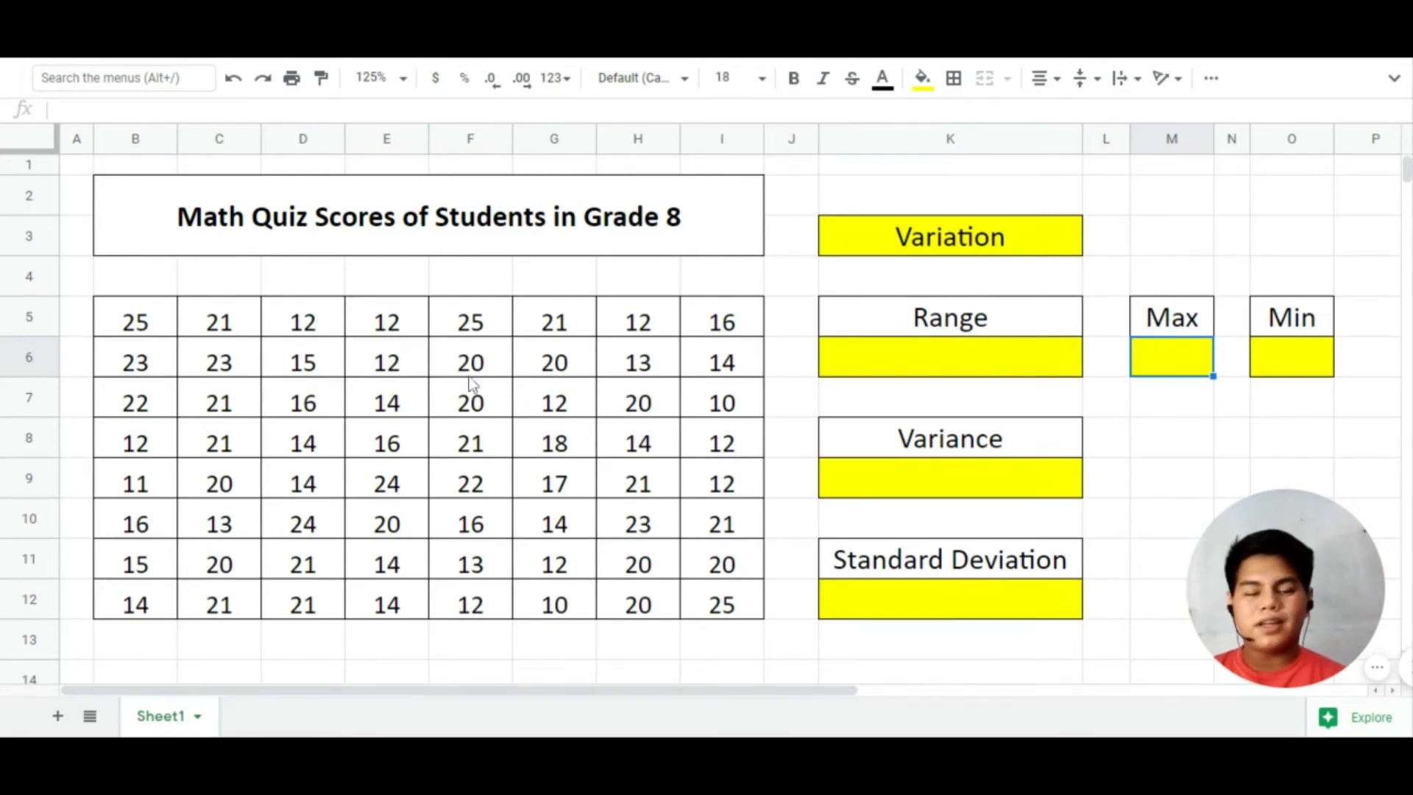
{"action": "left_click", "coordinate": [1306, 355]}
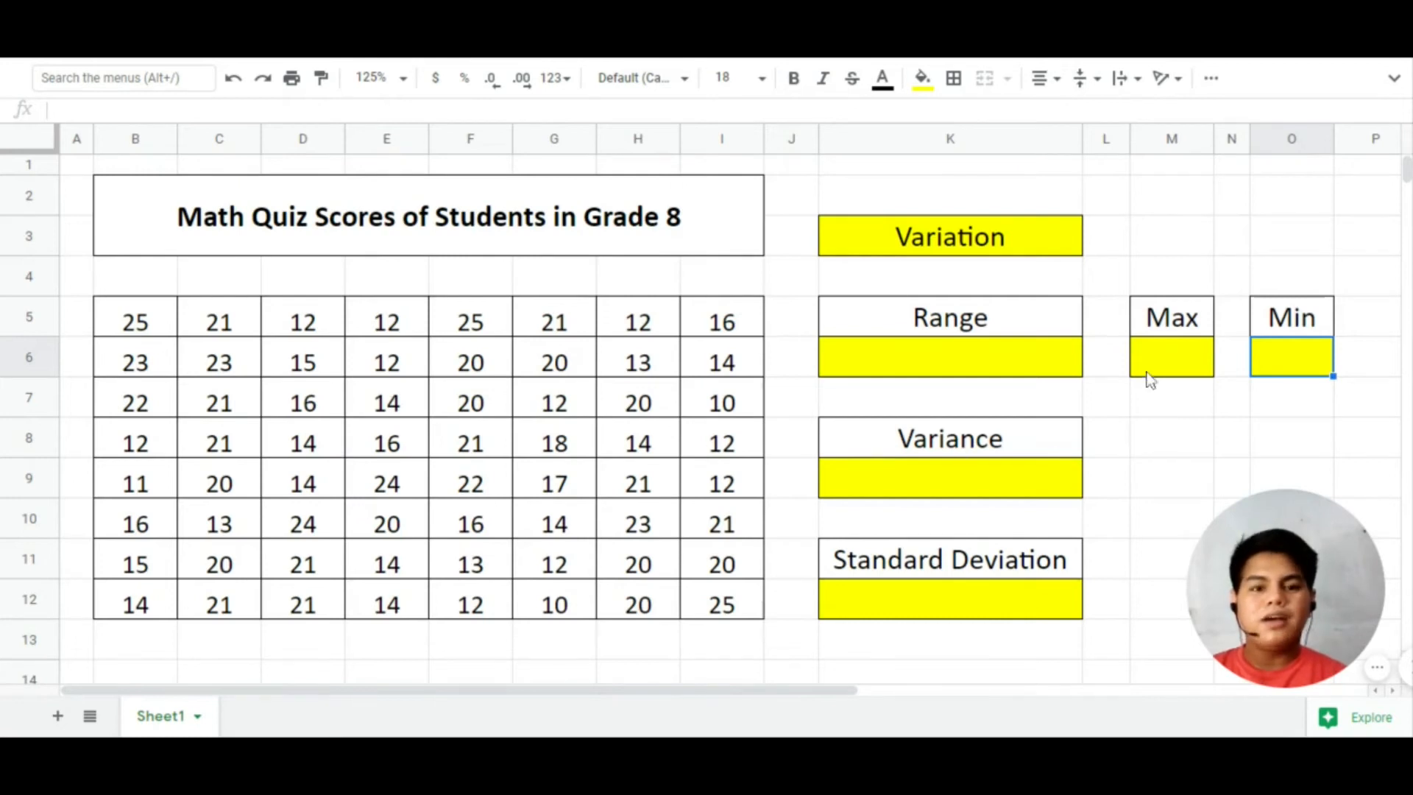
Calculate the highest quiz score in the cell under Max (M6) with the formula =MAX(B5:I12).
{"action": "left_click", "coordinate": [1169, 364]}
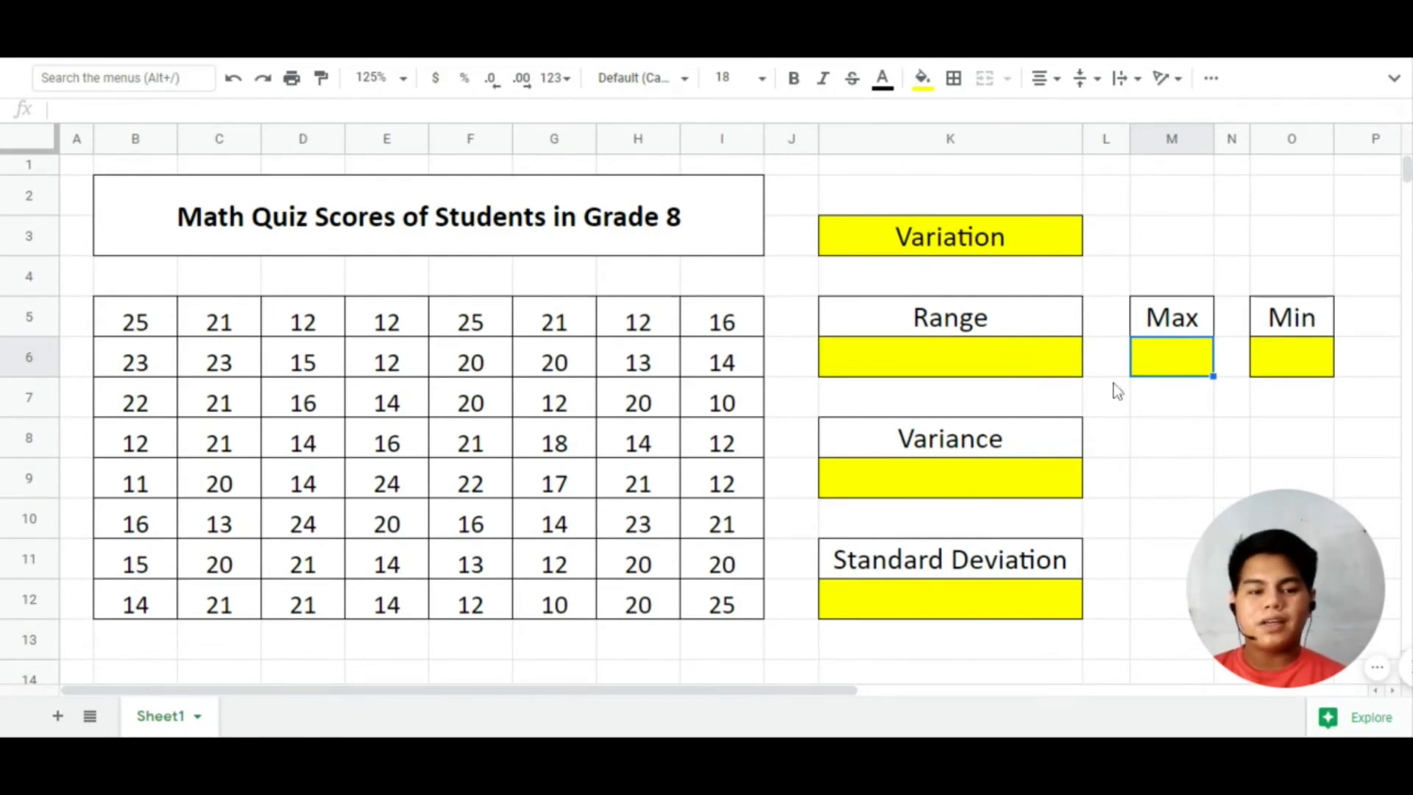
{"action": "type", "text": "="}
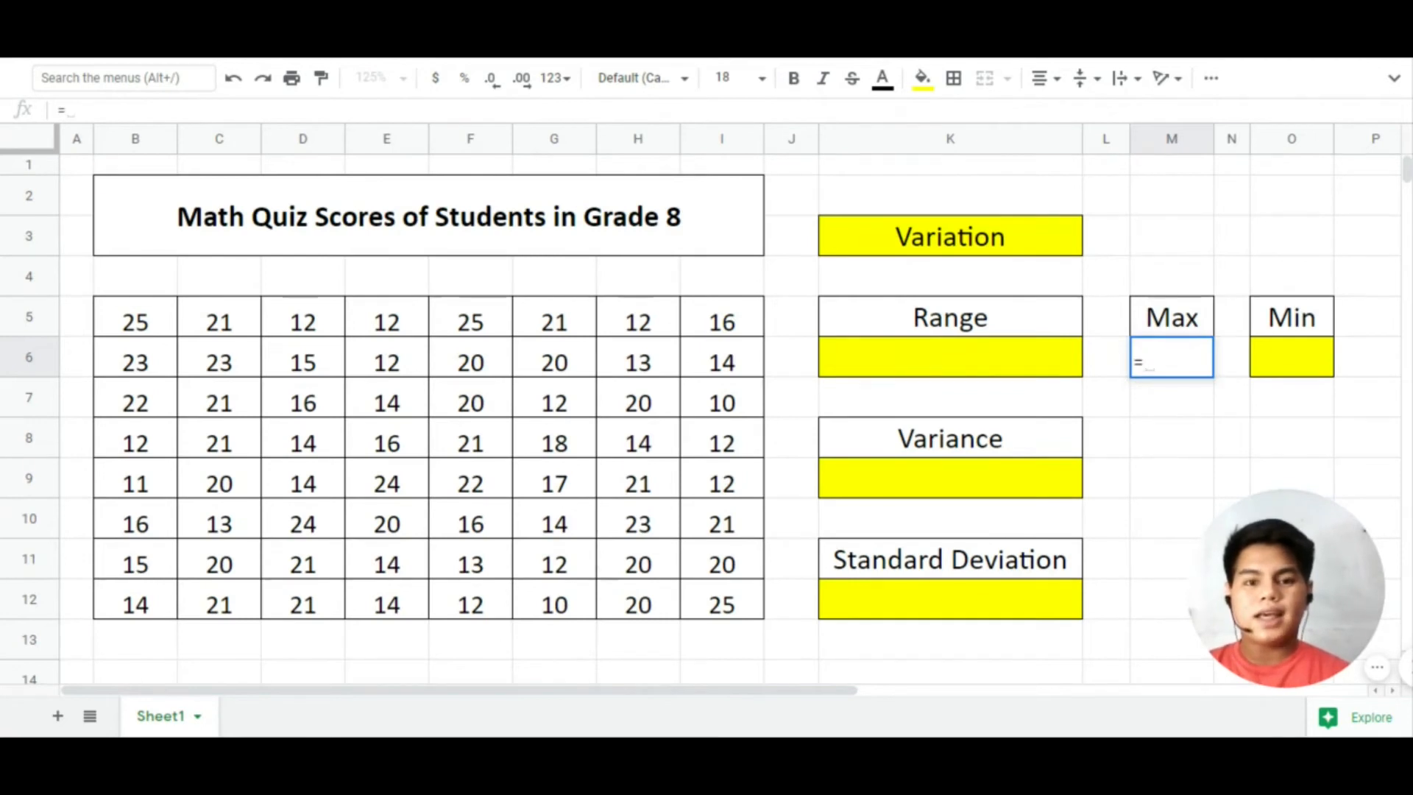
{"action": "type", "text": "max"}
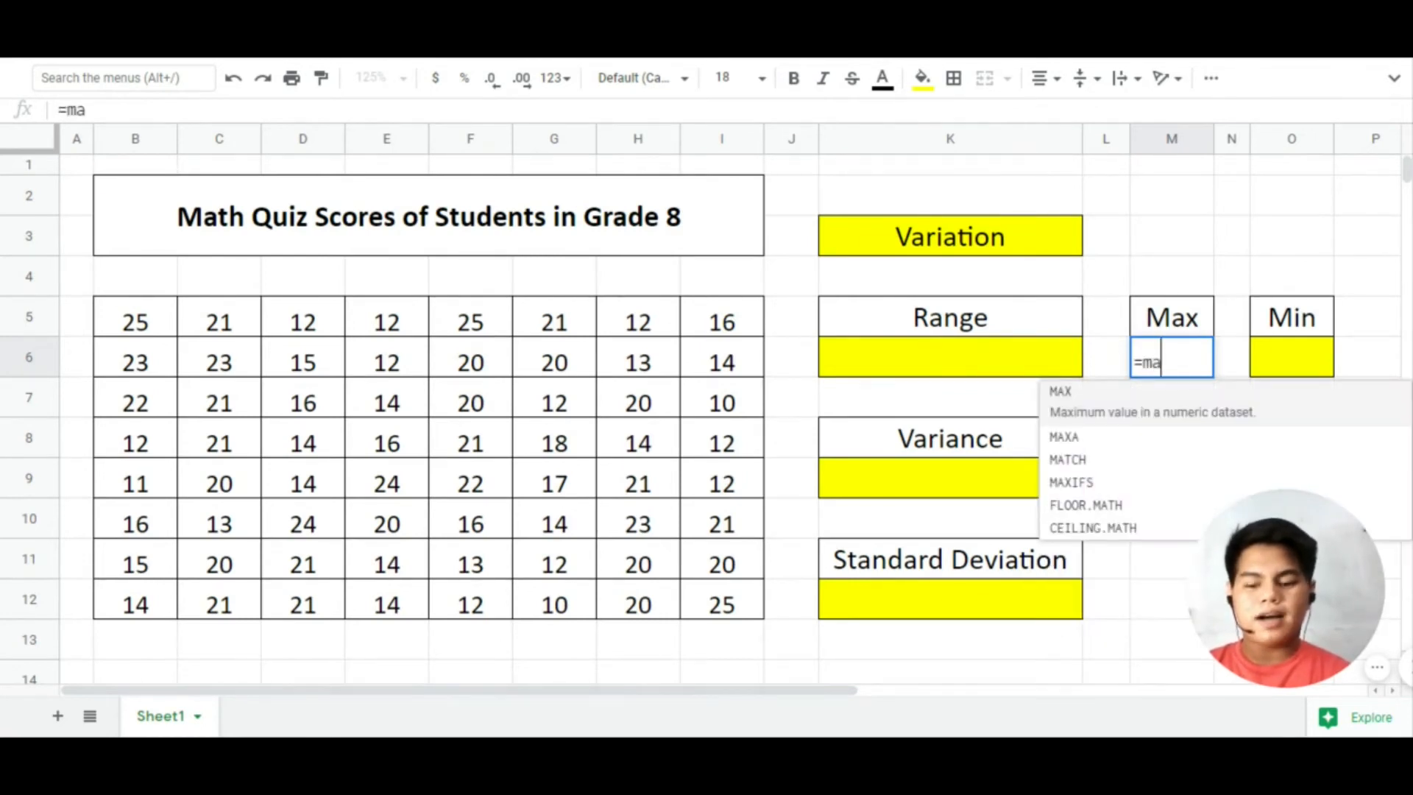
{"action": "left_click", "coordinate": [1119, 414]}
{"action": "mouse_move", "coordinate": [119, 318]}
{"action": "left_mouse_down"}
{"action": "mouse_move", "coordinate": [410, 410]}
{"action": "mouse_move", "coordinate": [671, 530]}
{"action": "mouse_move", "coordinate": [734, 612]}
{"action": "left_mouse_up"}
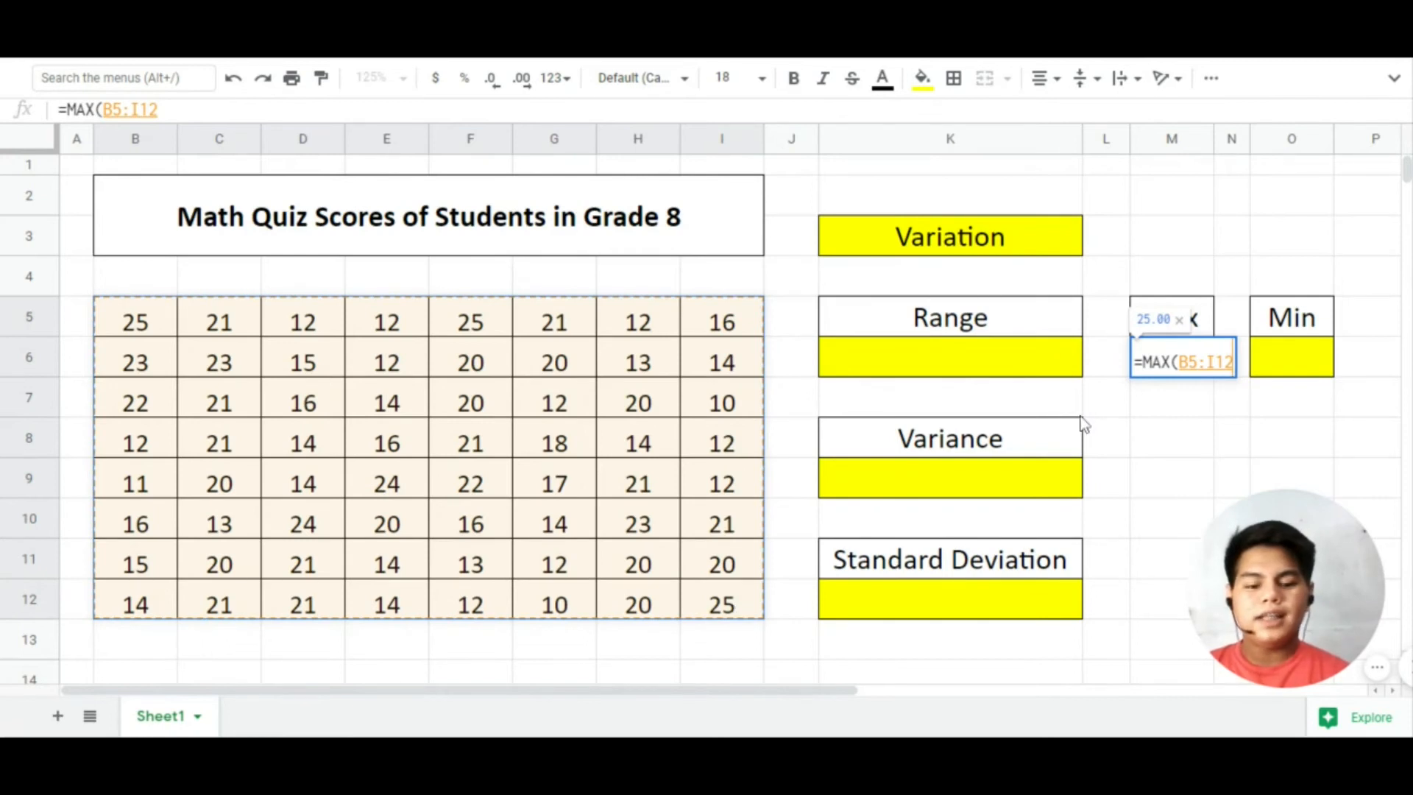
{"action": "type", "text": ")"}
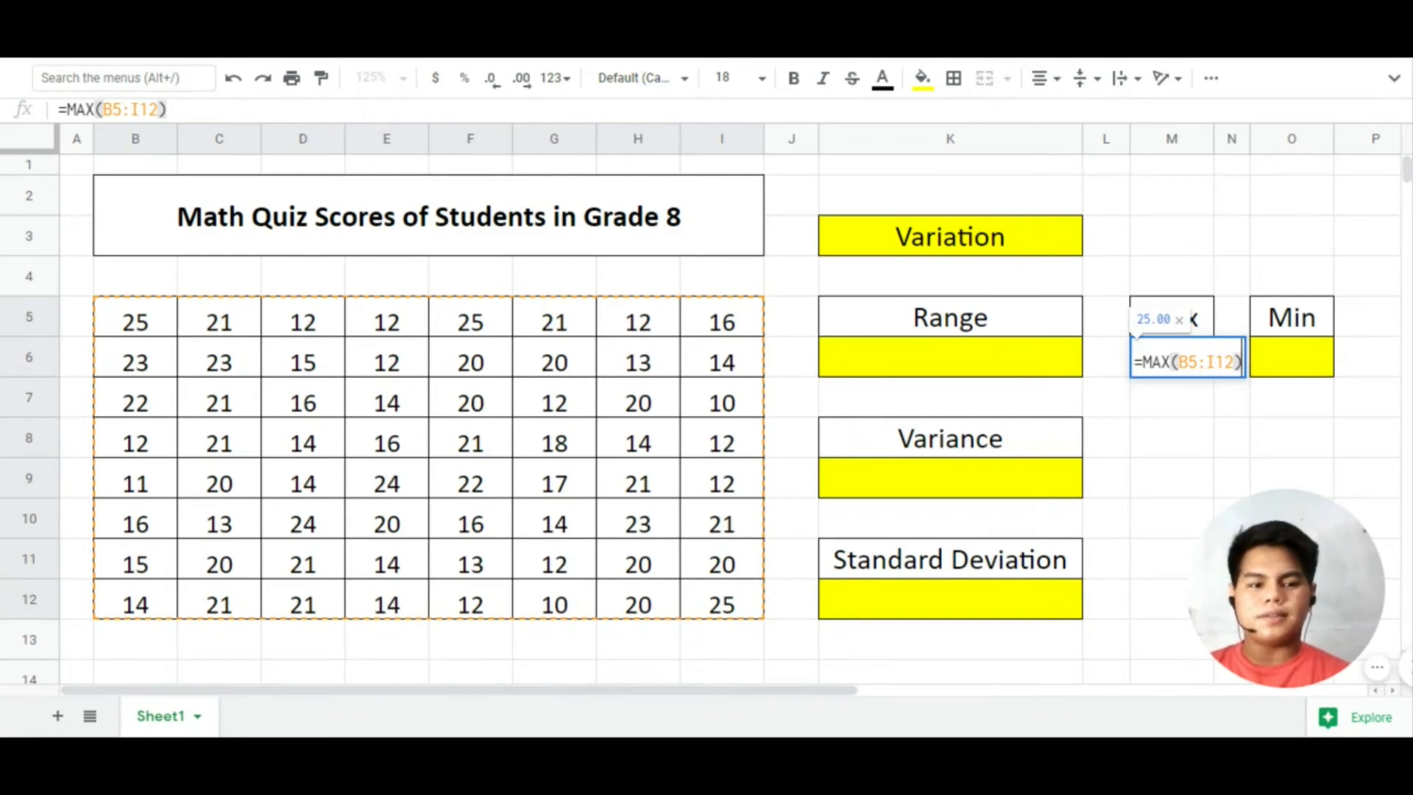
{"action": "key", "text": "Return"}
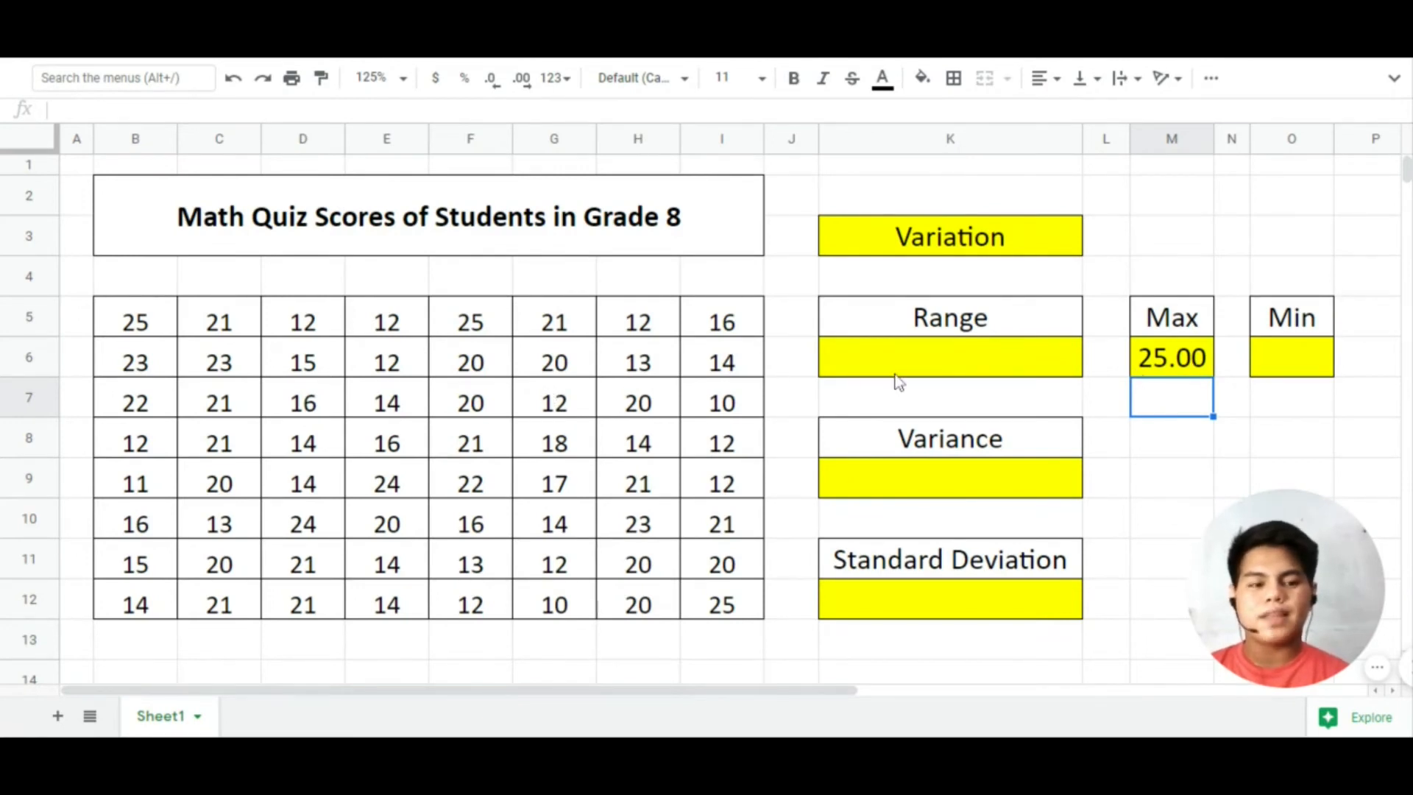
Calculate the lowest quiz score in the cell under Min (O6) with the formula =MIN(B5:I12).
{"action": "left_click", "coordinate": [1277, 366]}
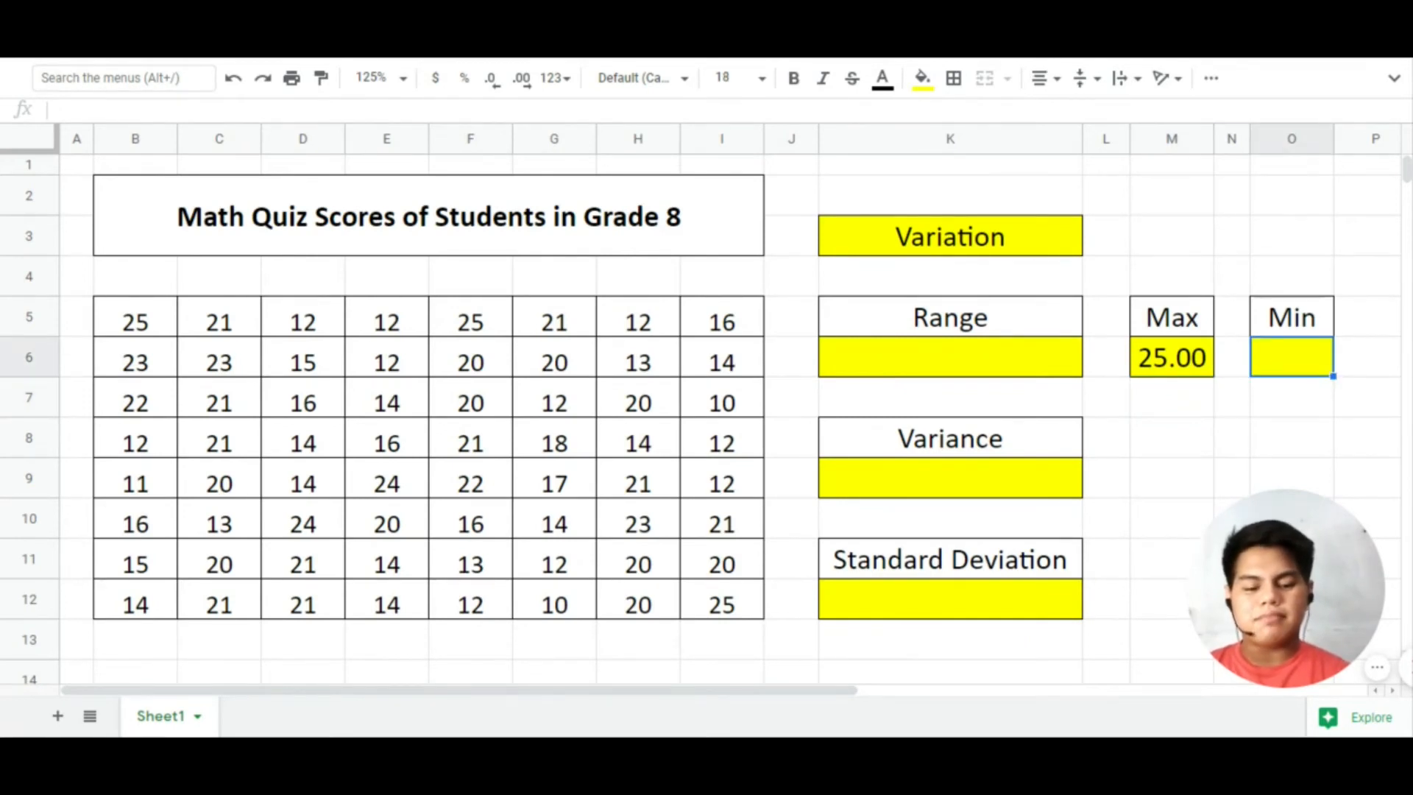
{"action": "type", "text": "="}
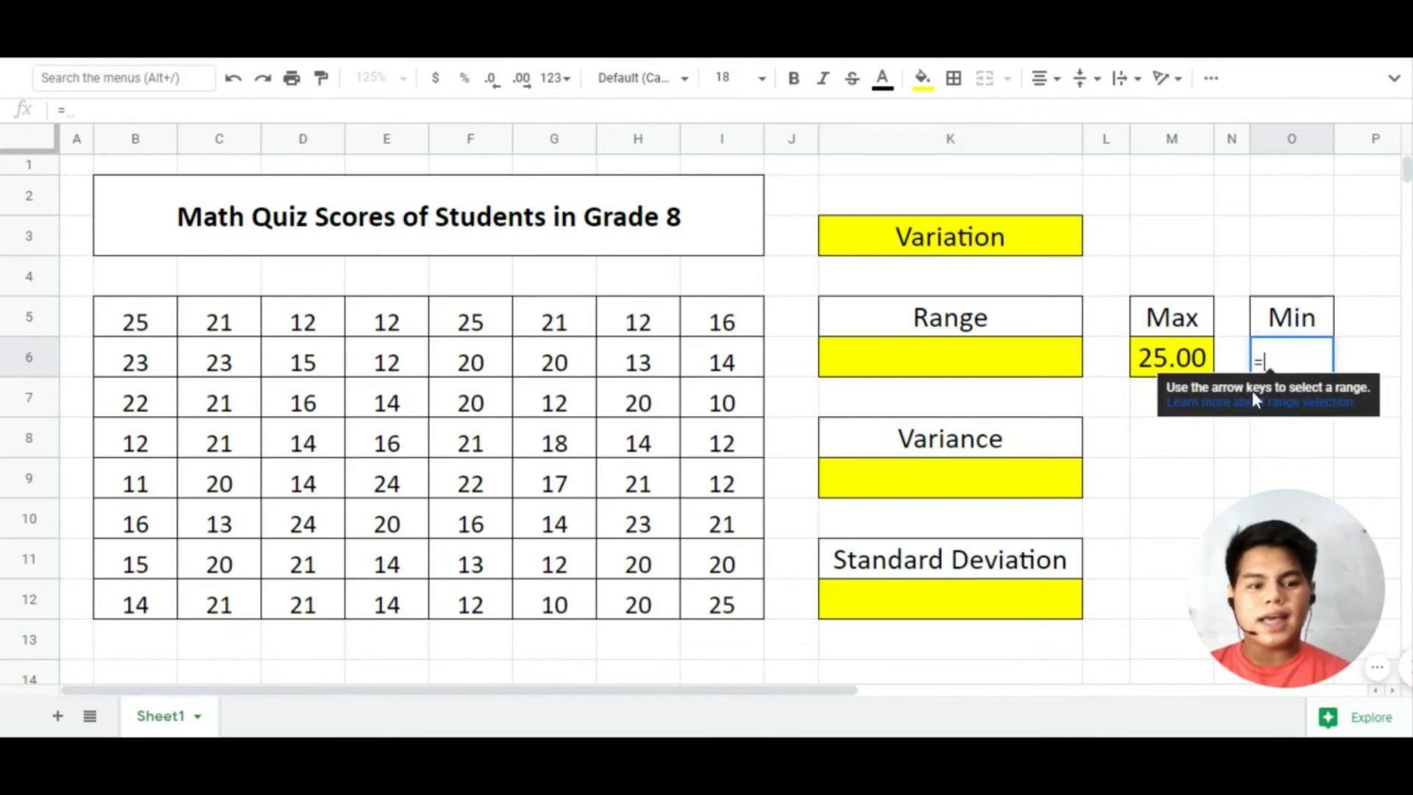
{"action": "type", "text": "min"}
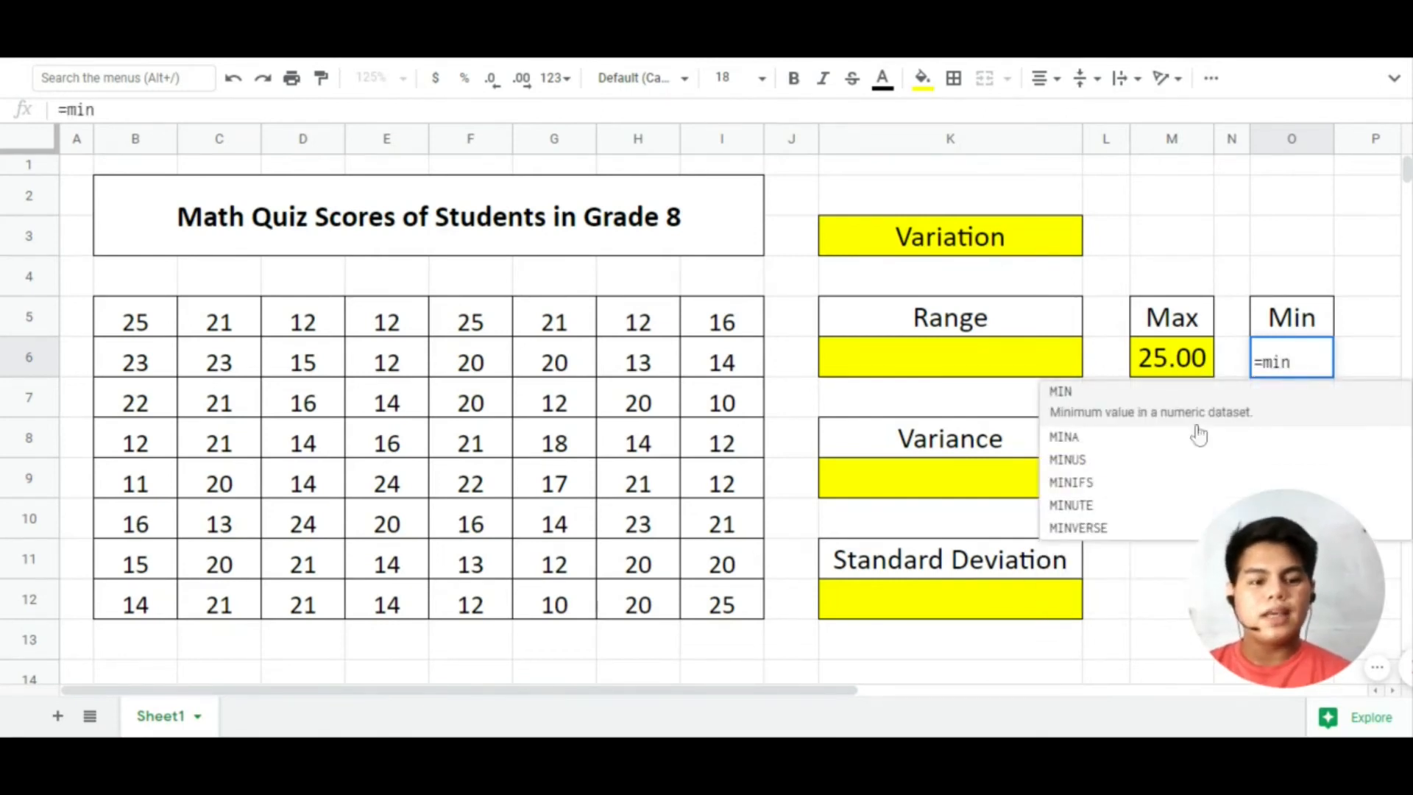
{"action": "left_click", "coordinate": [1131, 413]}
{"action": "left_click_drag", "start_coordinate": [134, 327], "coordinate": [725, 599]}
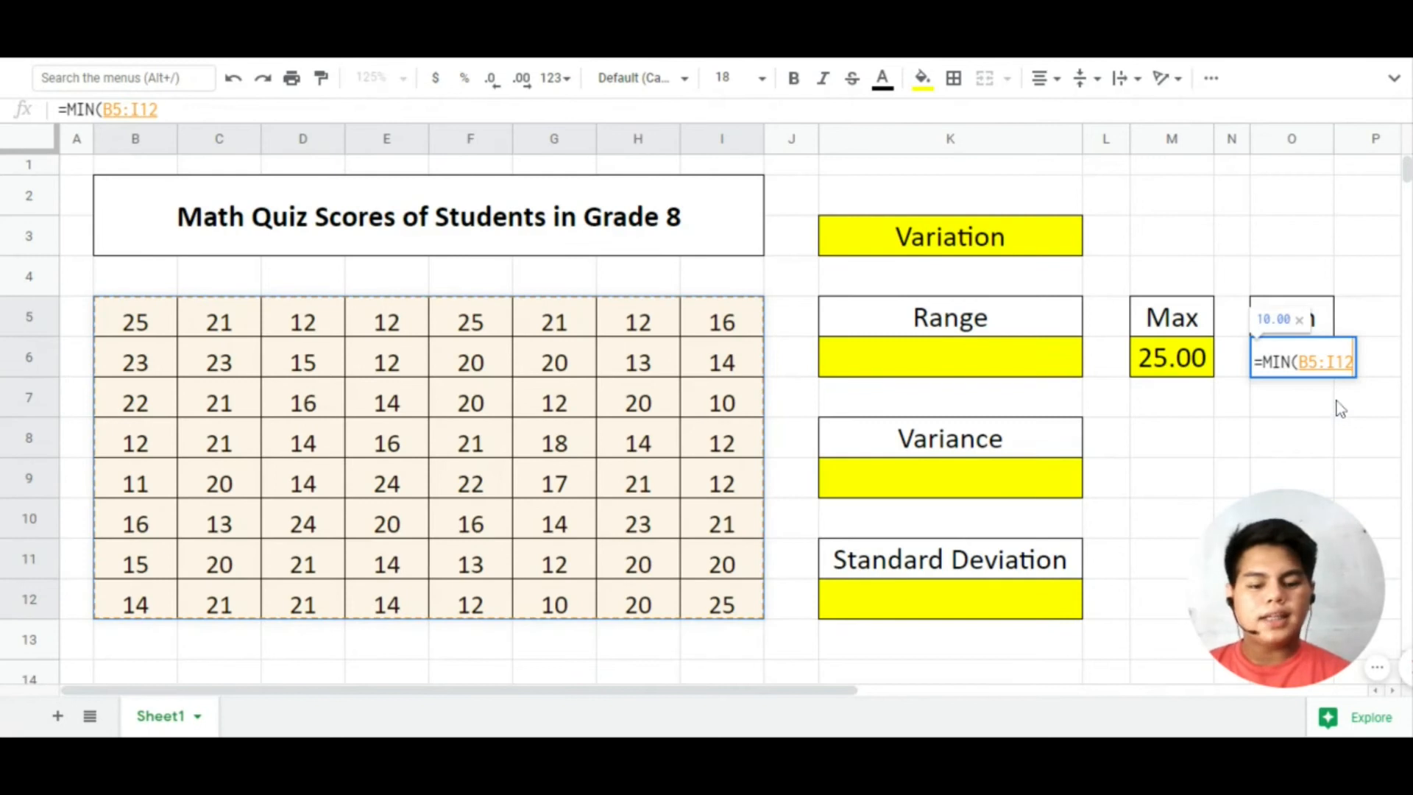
{"action": "type", "text": ")"}
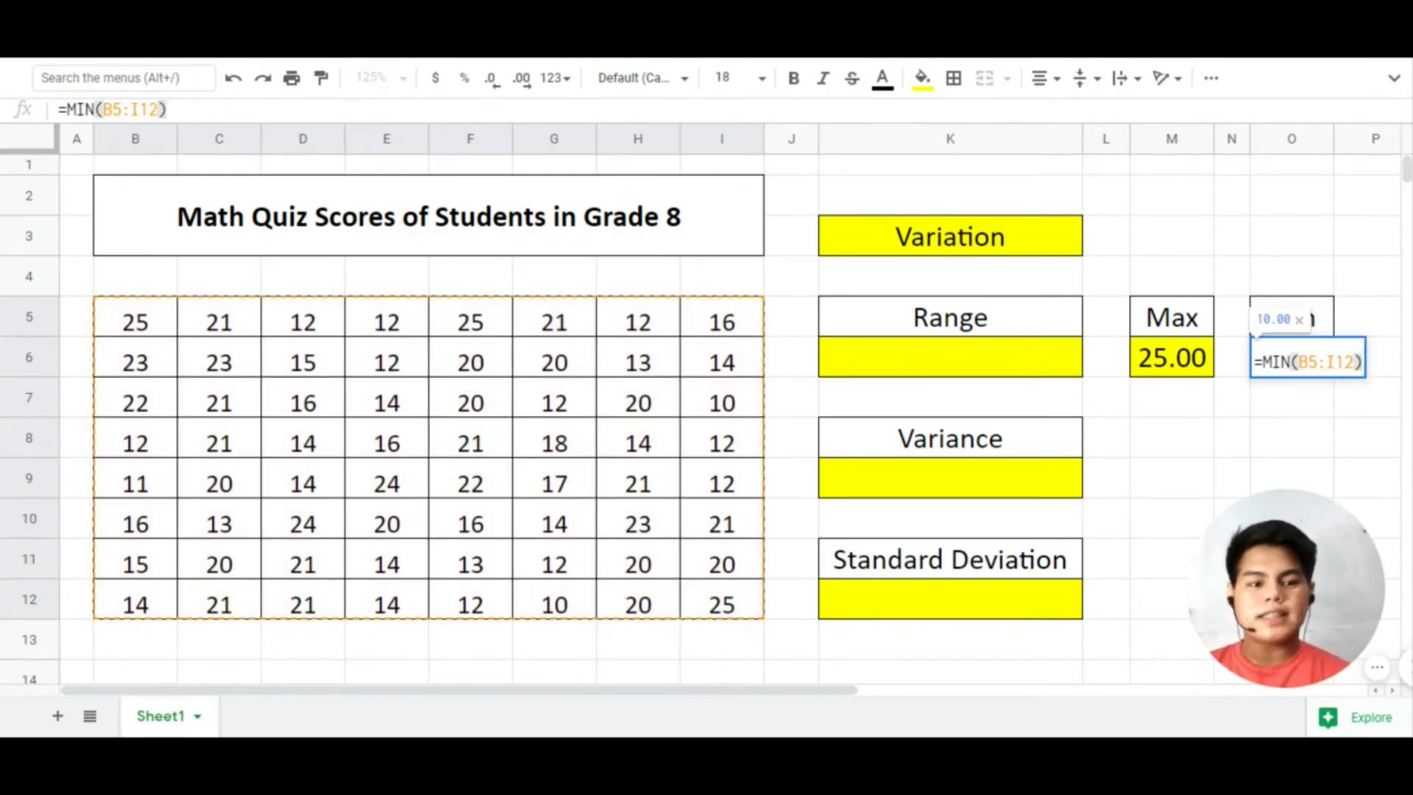
{"action": "key", "text": "Return"}
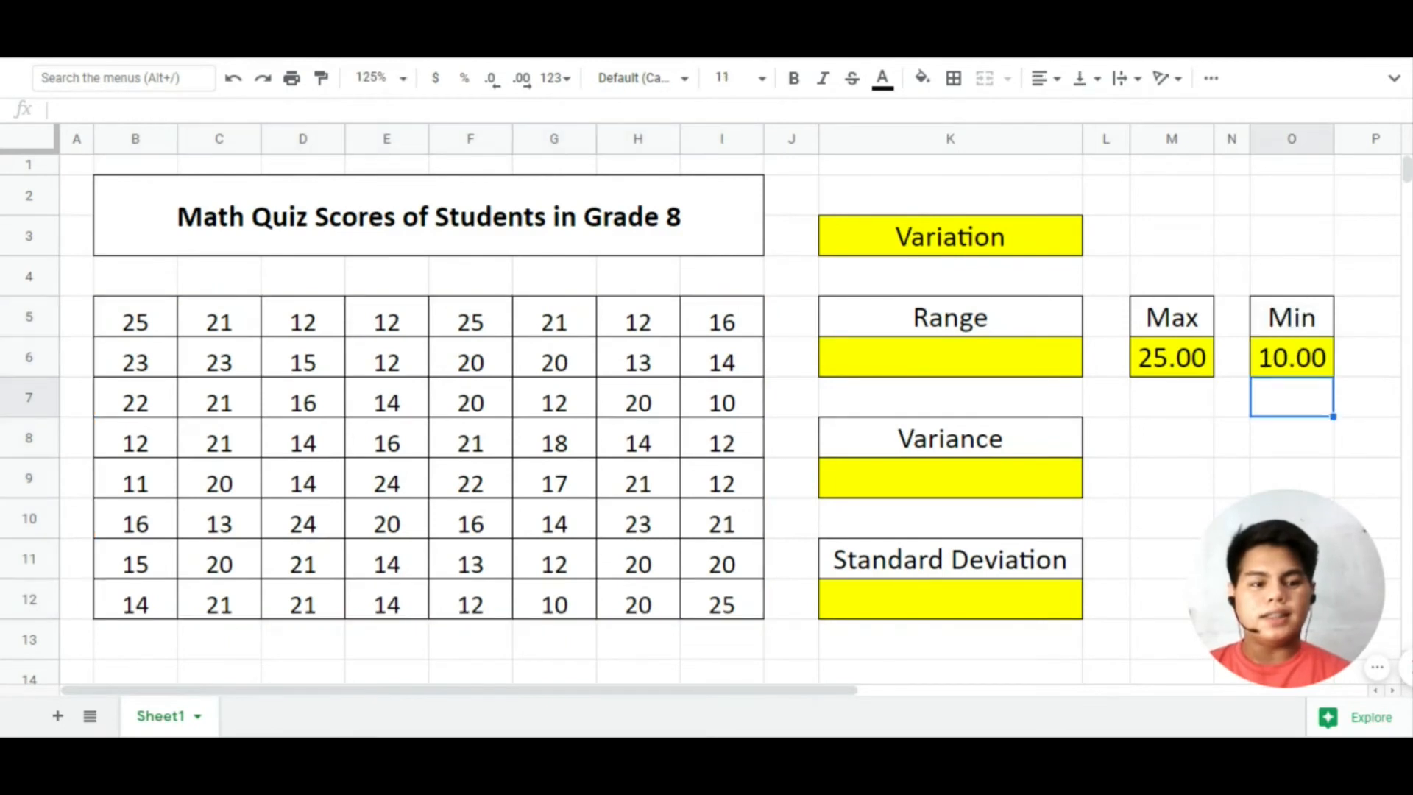
{"action": "left_click", "coordinate": [1310, 371]}
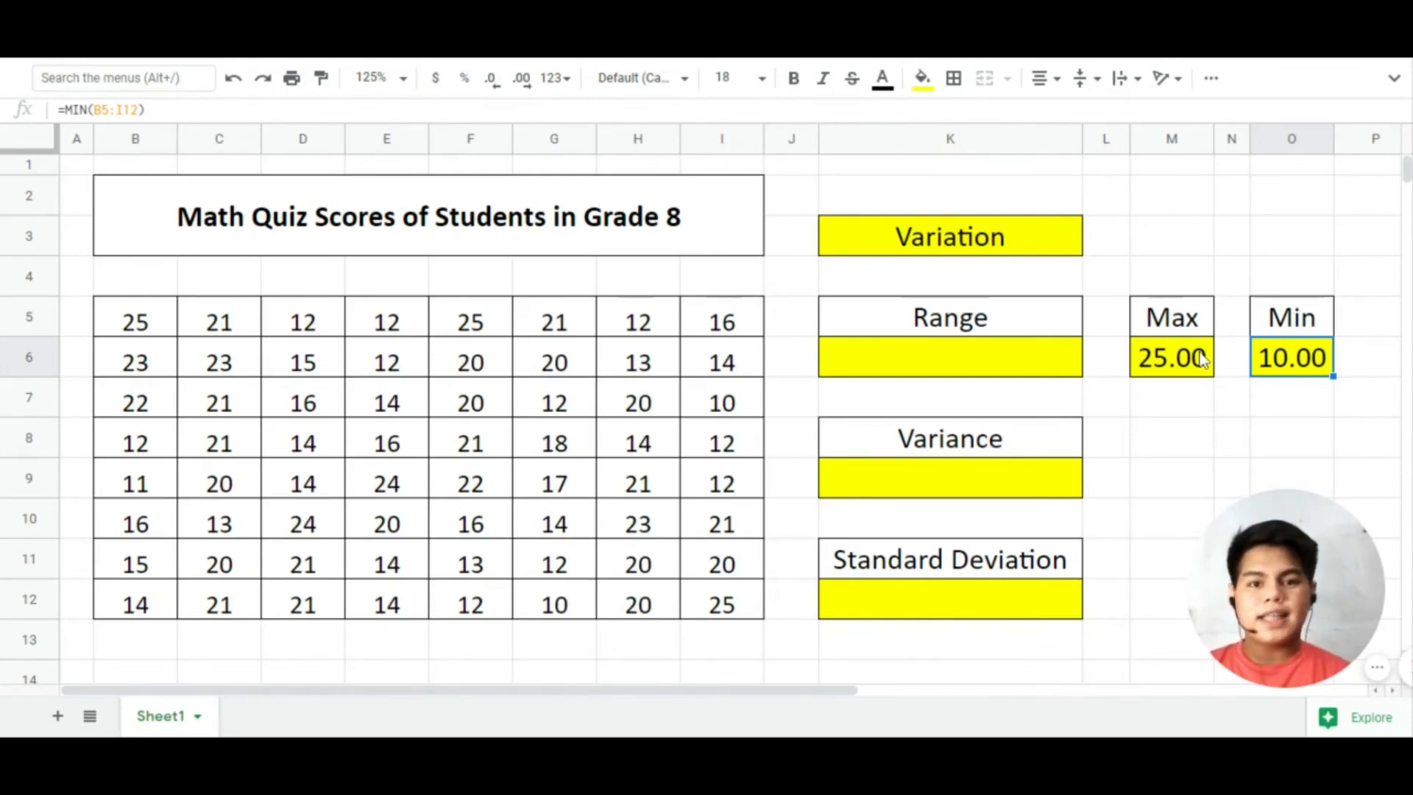
Compute the range in cell K6 by subtracting the minimum from the maximum with the formula =M6-O6.
{"action": "left_click", "coordinate": [1022, 362]}
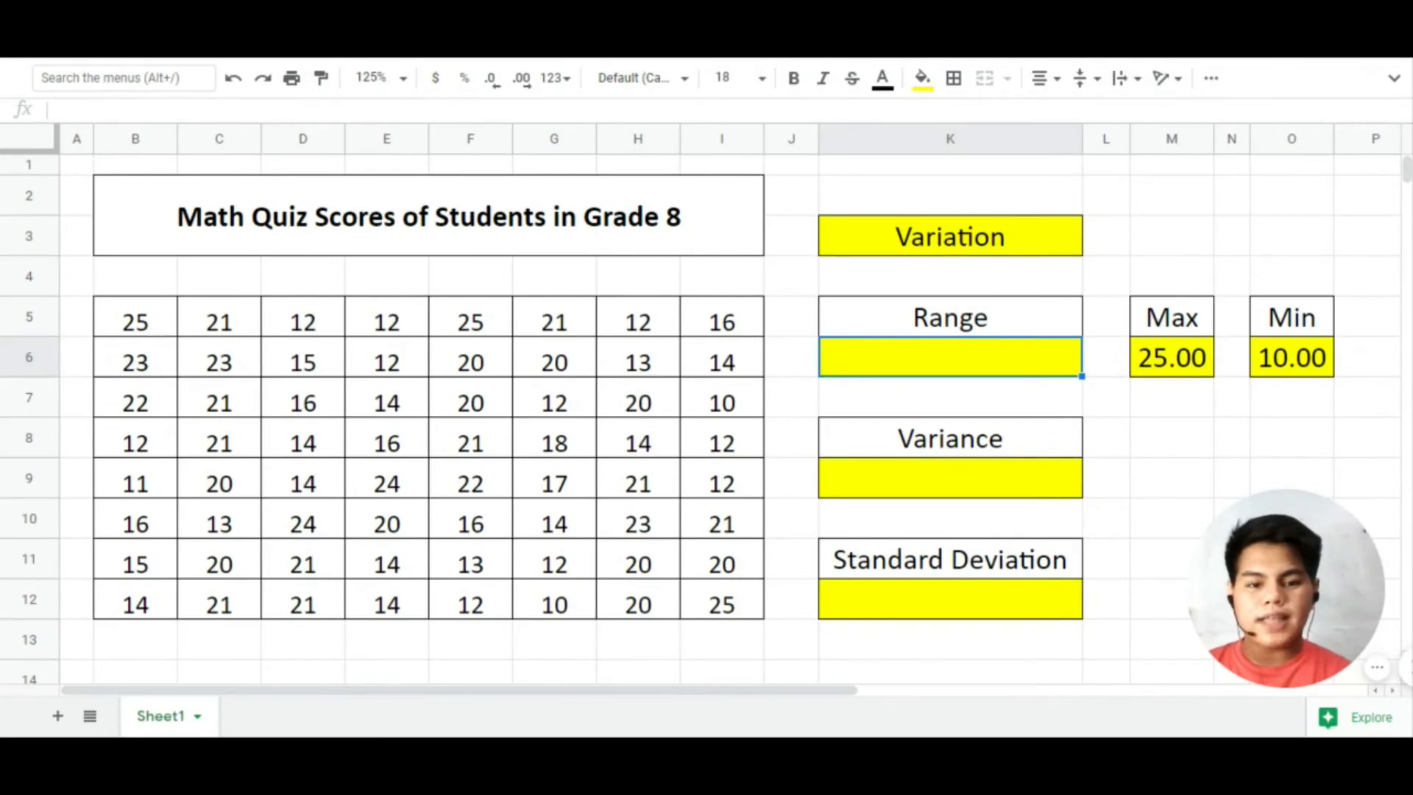
{"action": "type", "text": "="}
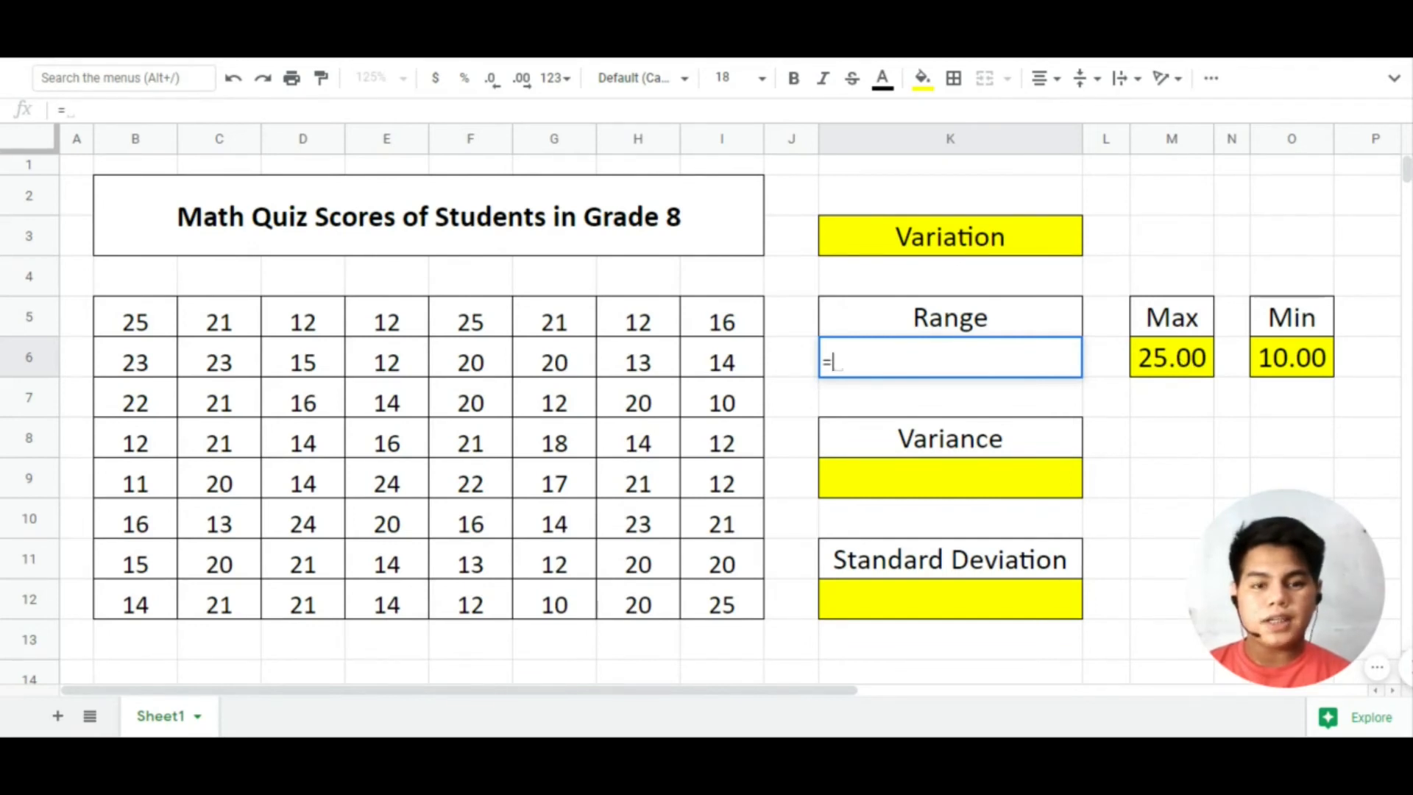
{"action": "left_click", "coordinate": [1182, 363]}
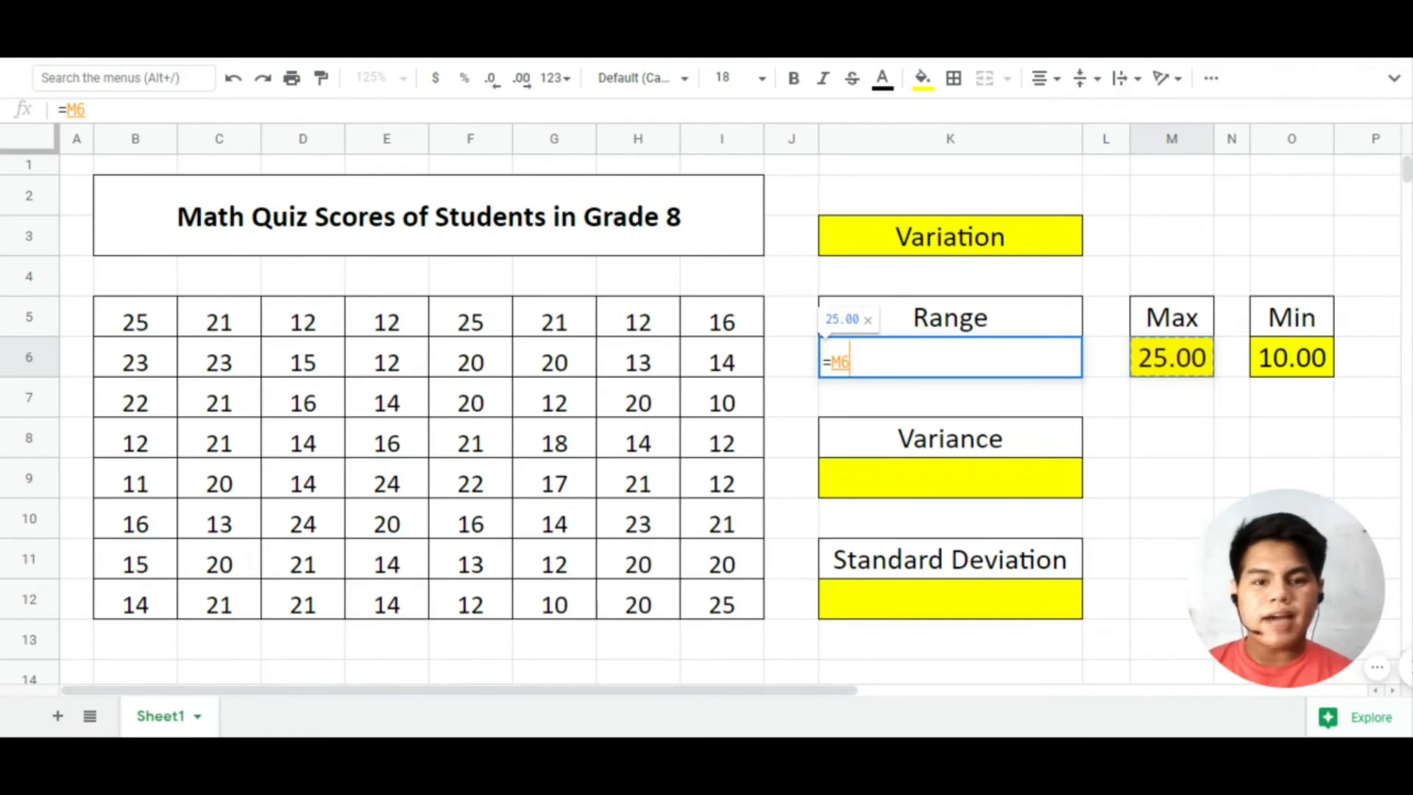
{"action": "type", "text": "-"}
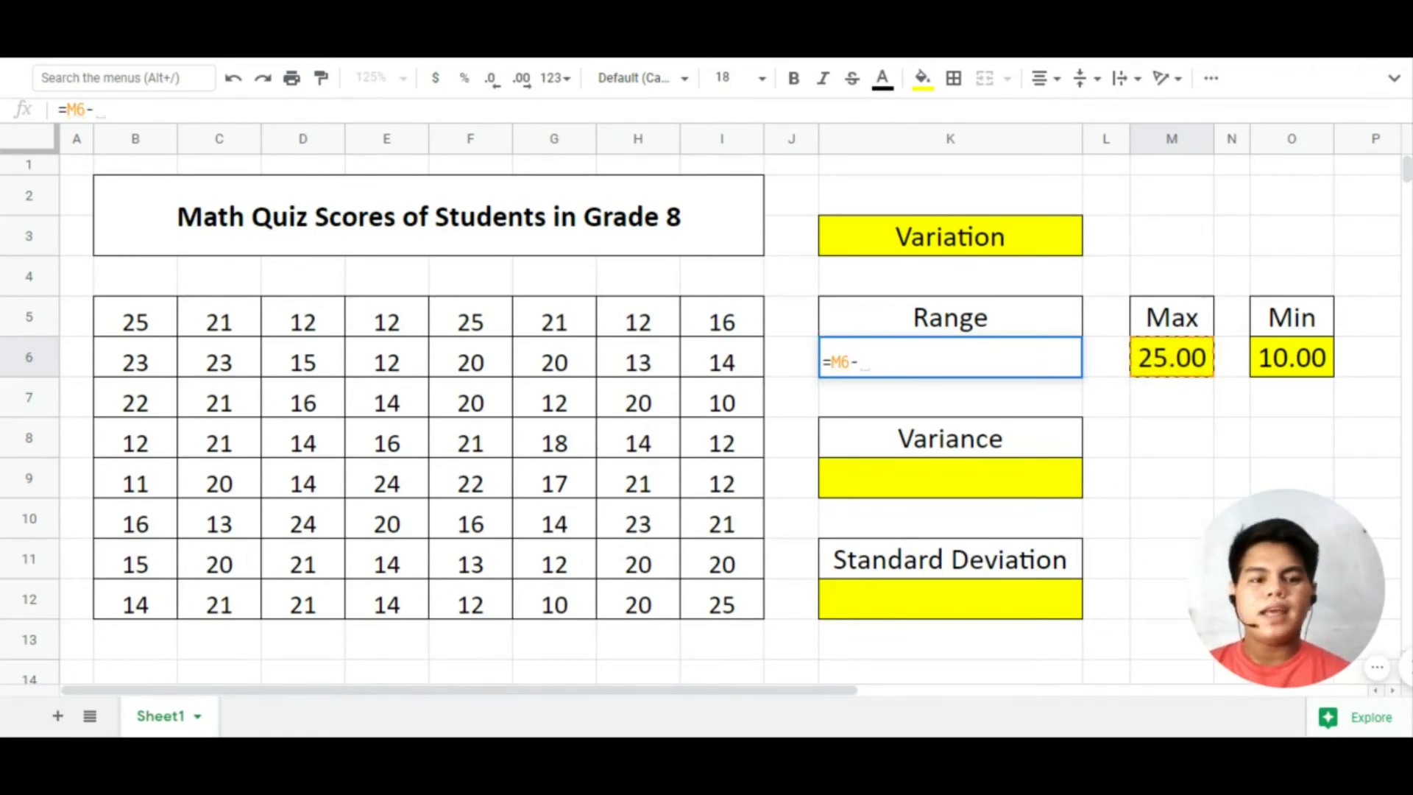
{"action": "left_click", "coordinate": [1298, 361]}
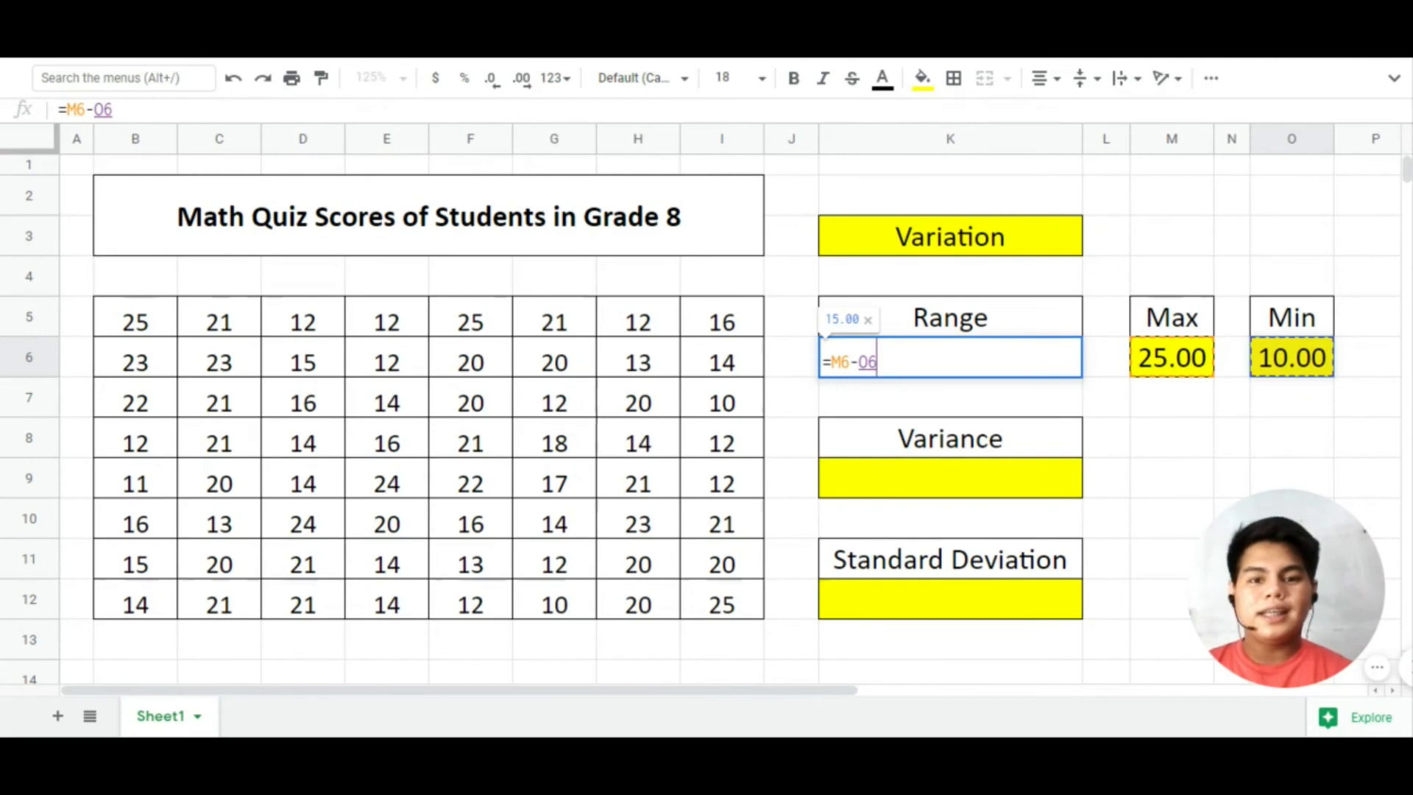
{"action": "key", "text": "Return"}
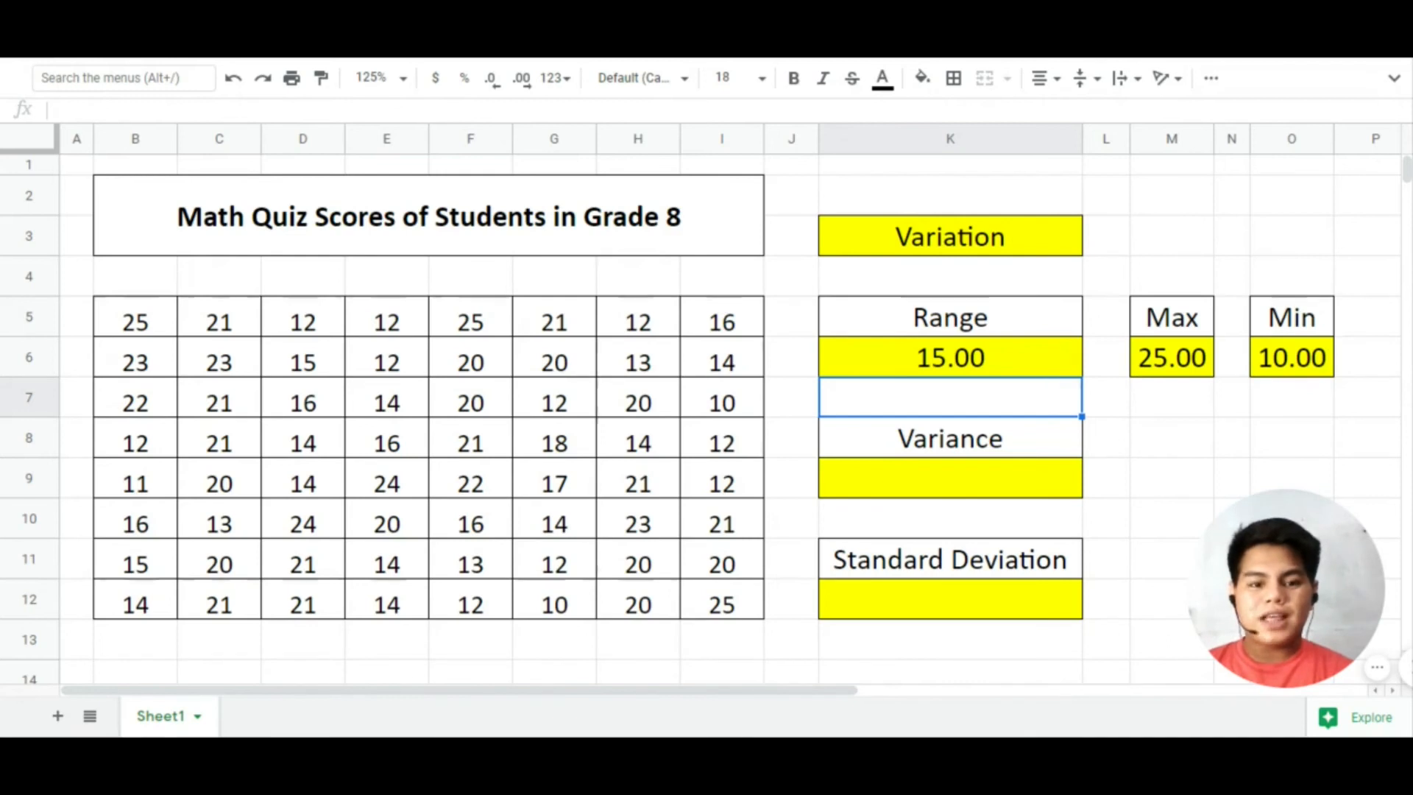
Compute the population variance of the quiz scores in cell K9 with the formula =VAR.P(B5:I12).
{"action": "left_click", "coordinate": [1043, 450]}
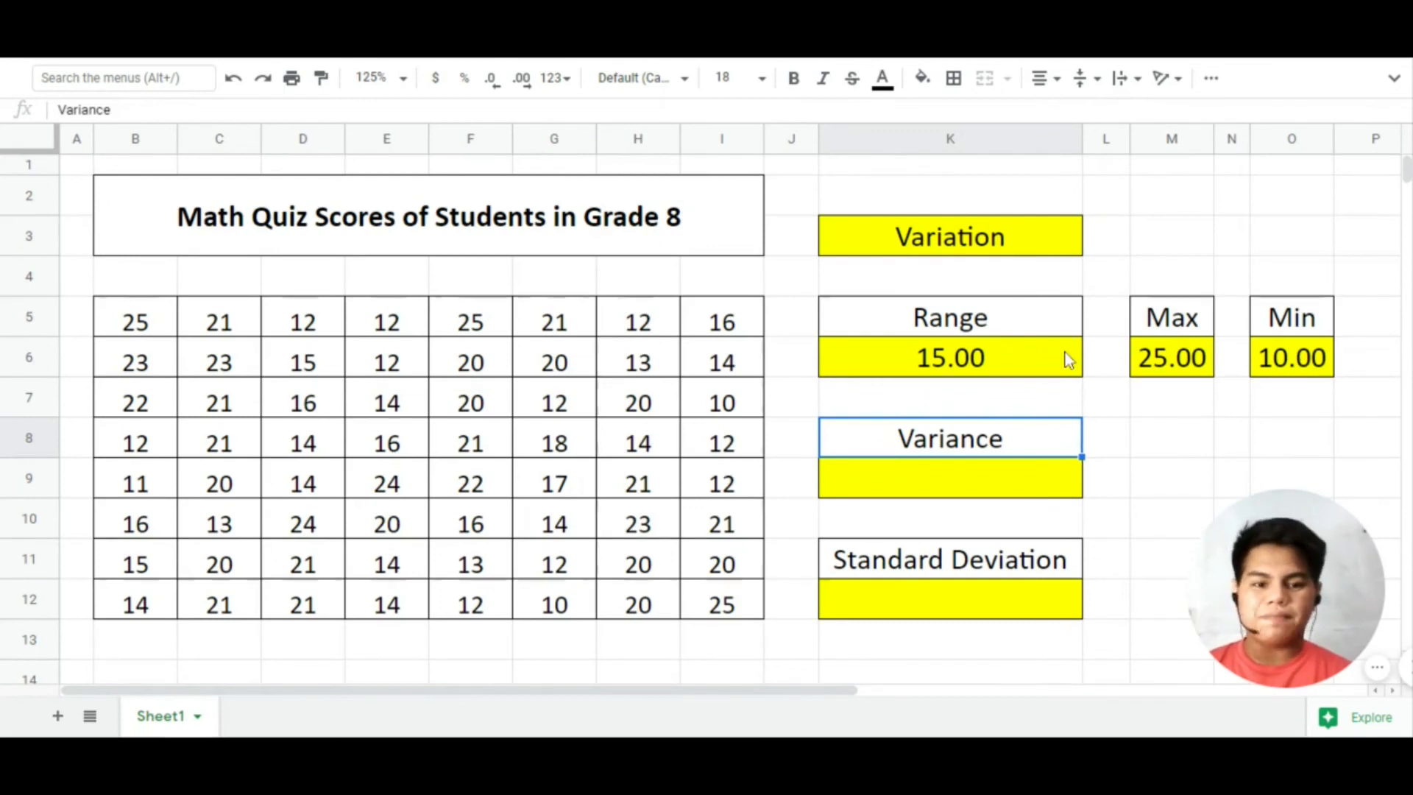
{"action": "left_click", "coordinate": [1004, 484]}
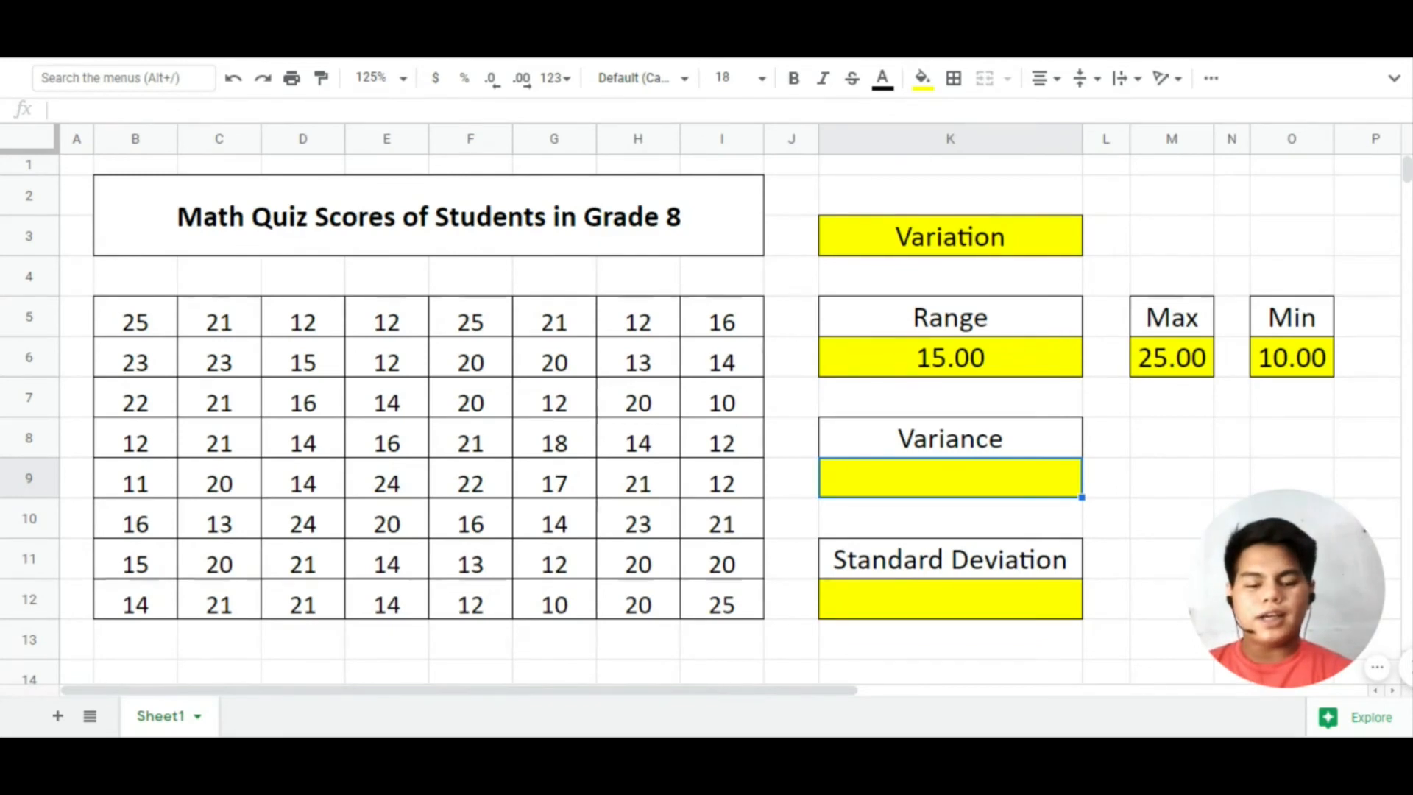
{"action": "type", "text": "="}
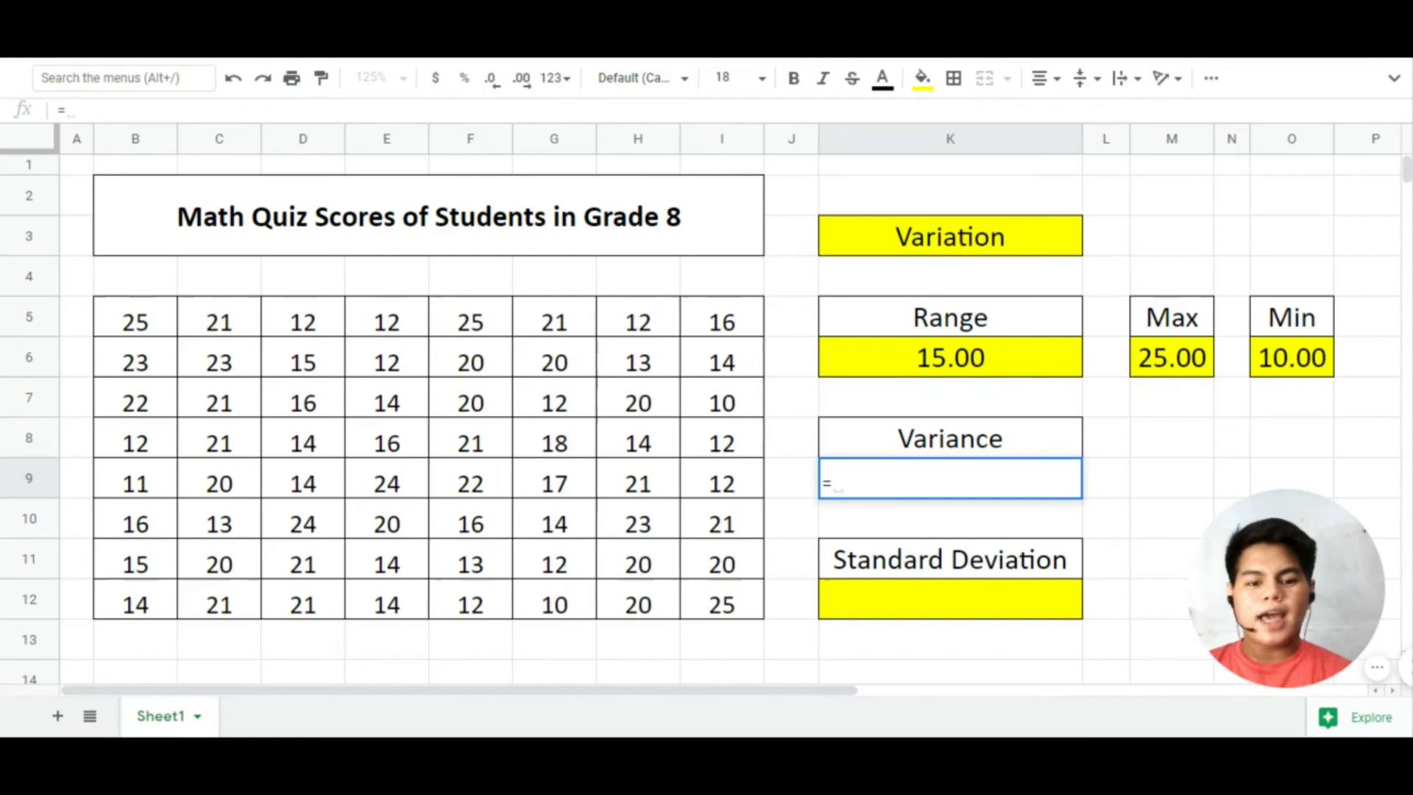
{"action": "type", "text": "var"}
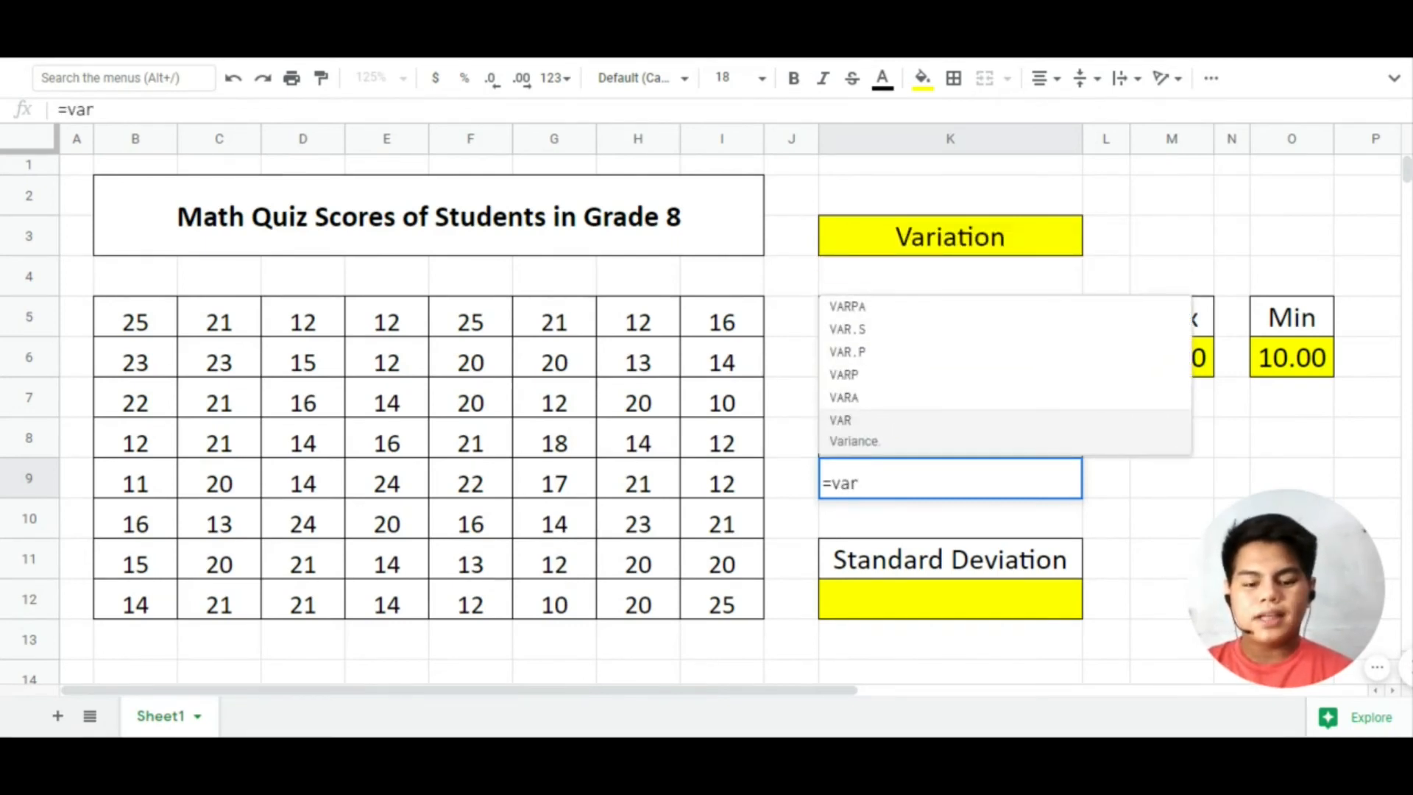
{"action": "type", "text": ".p"}
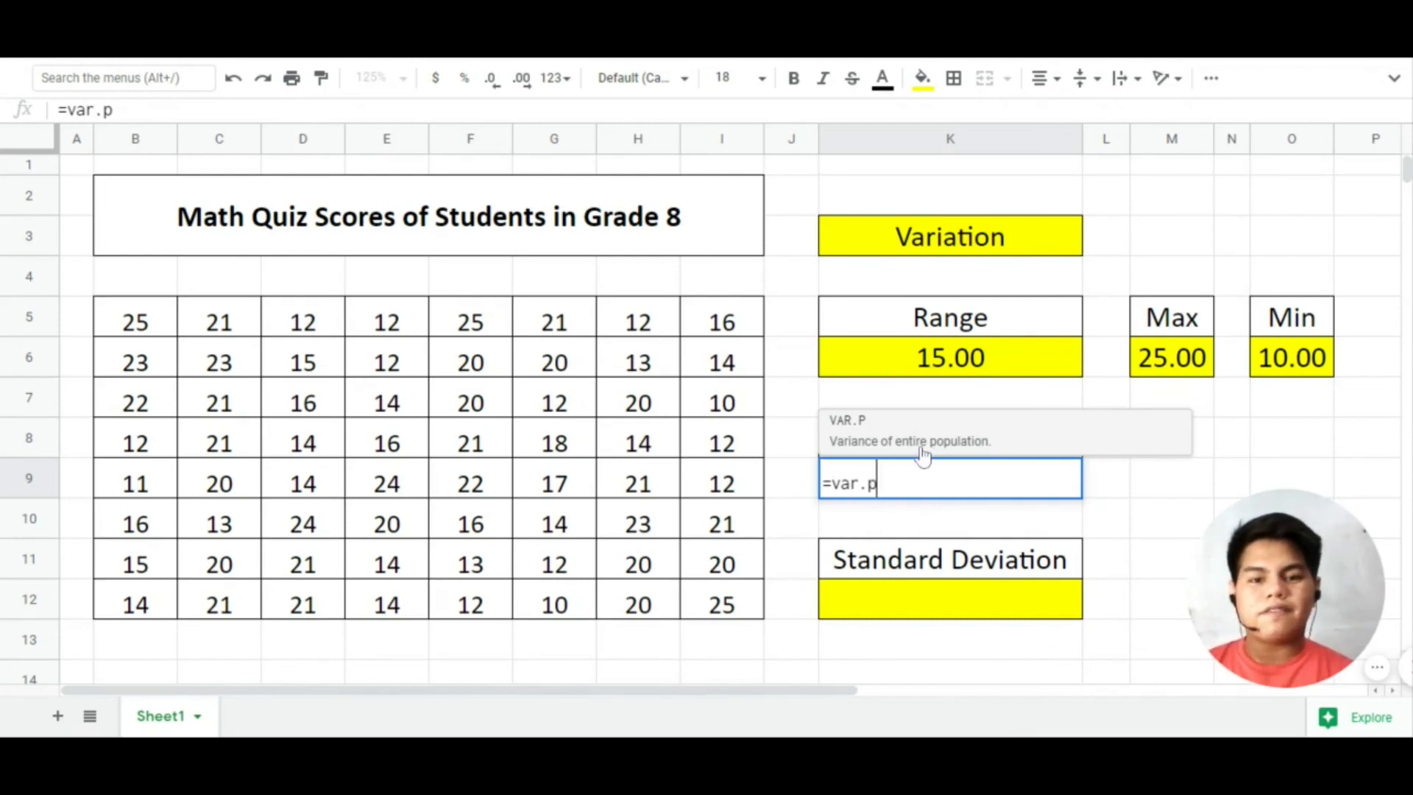
{"action": "key", "text": "Tab"}
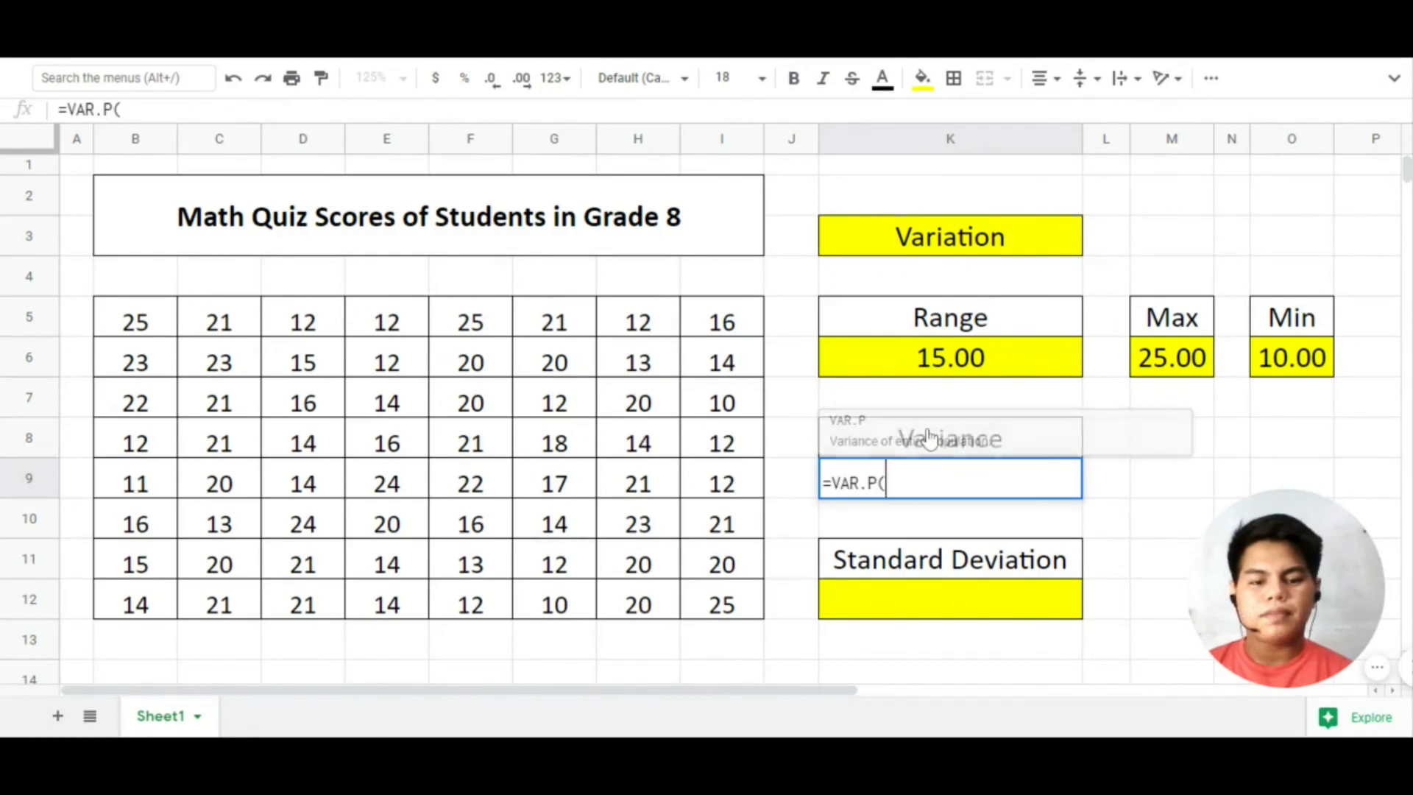
{"action": "left_click_drag", "start_coordinate": [141, 335], "coordinate": [720, 602]}
{"action": "type", "text": ")"}
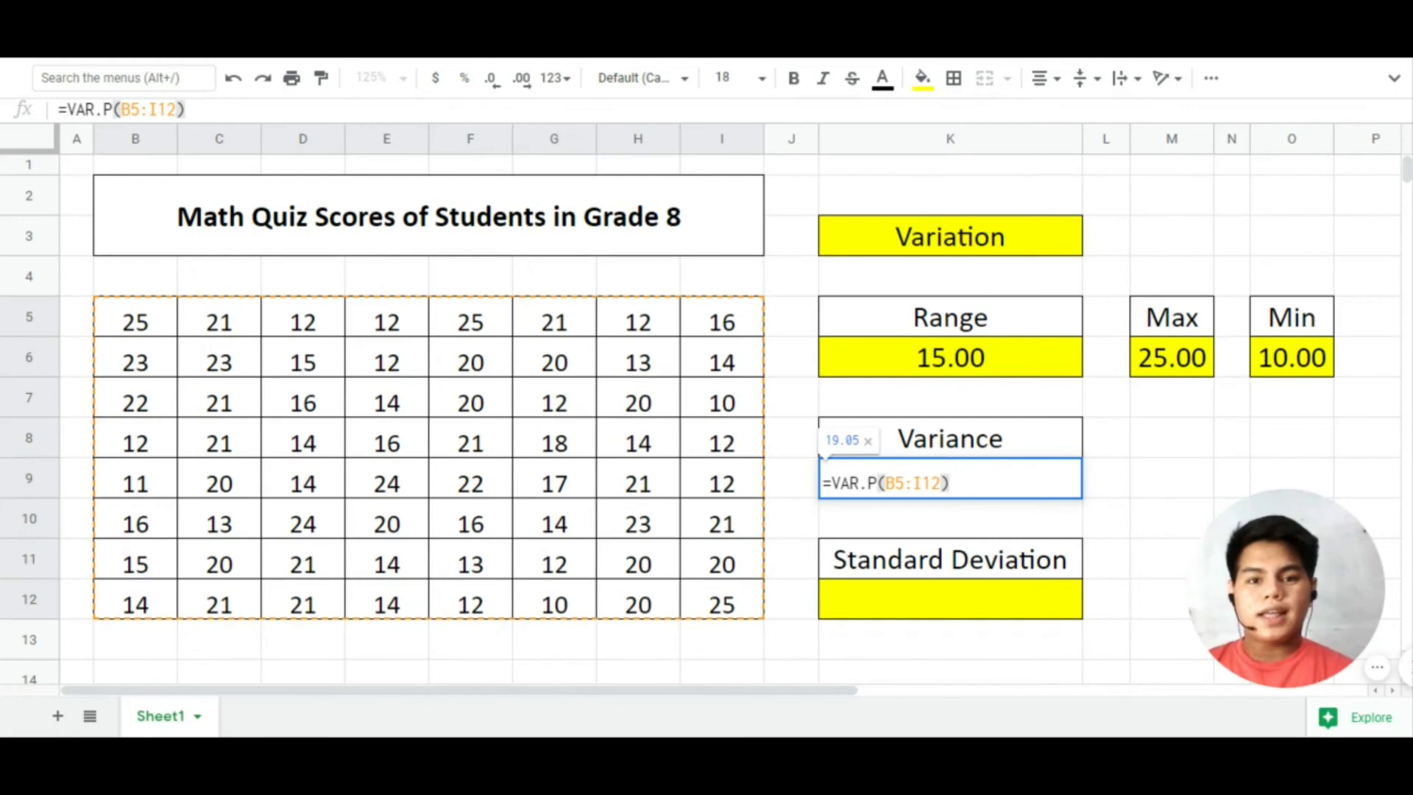
{"action": "key", "text": "Return"}
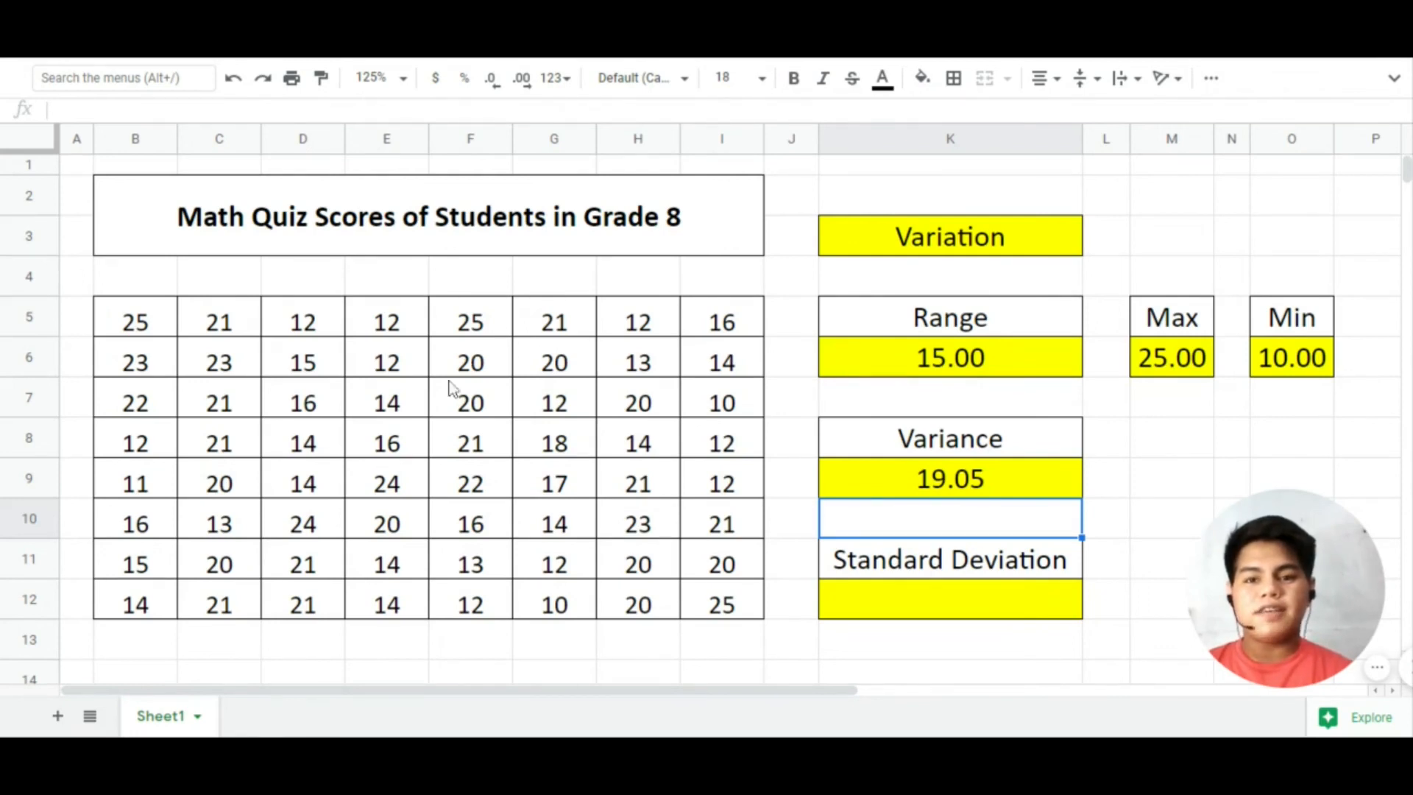
{"action": "left_click", "coordinate": [1049, 487]}
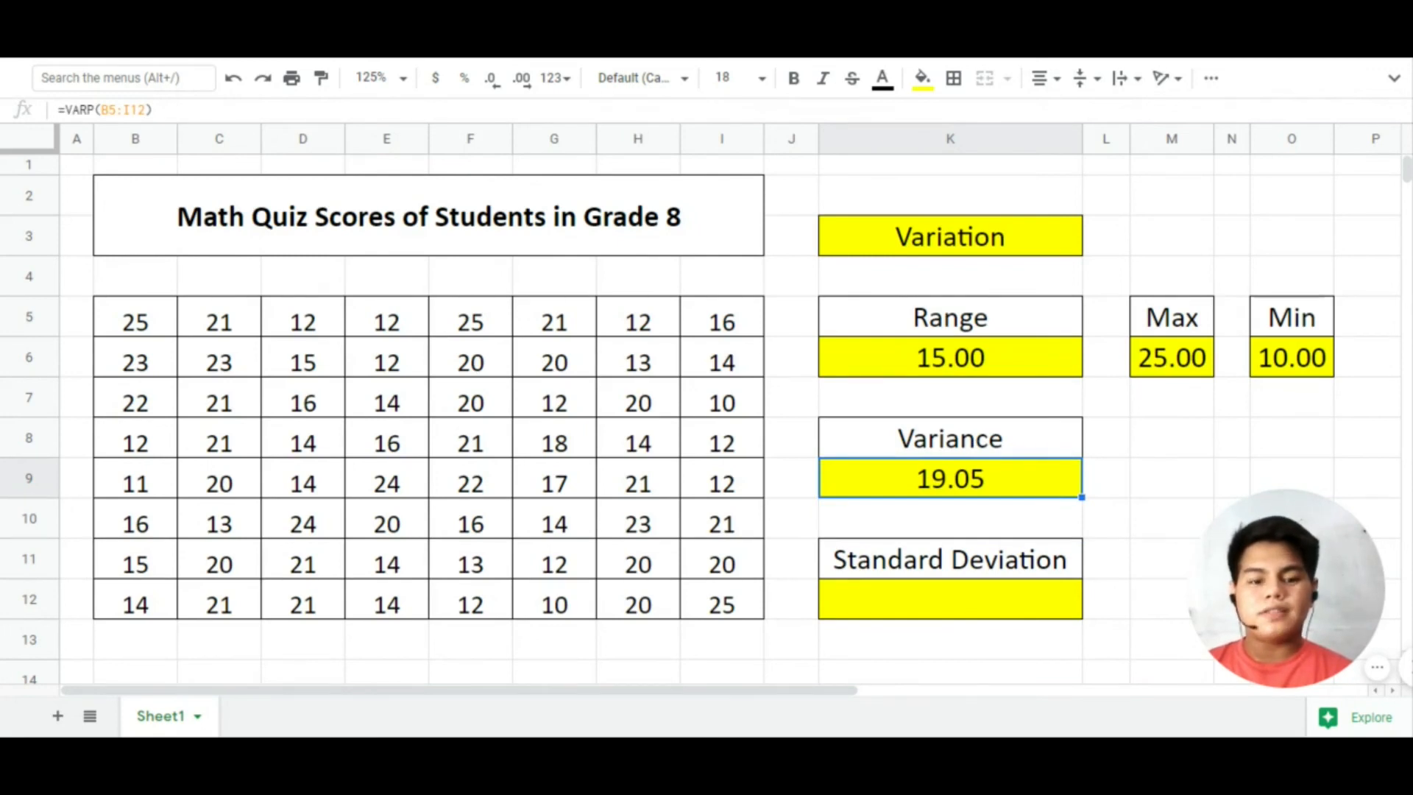
Compute the population standard deviation of the quiz scores in cell K12 with the formula =STDEV.P(B5:I12).
{"action": "left_click", "coordinate": [943, 596]}
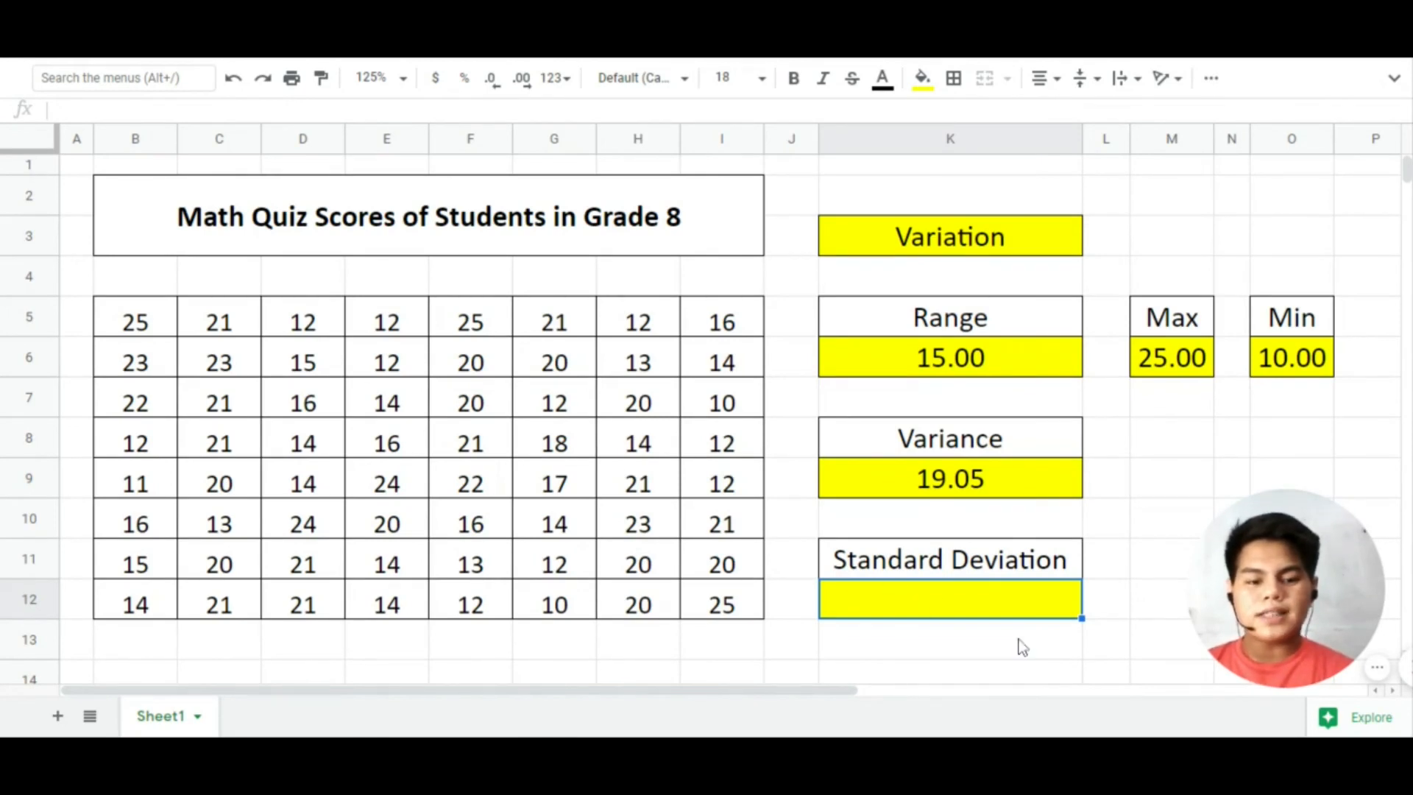
{"action": "type", "text": "="}
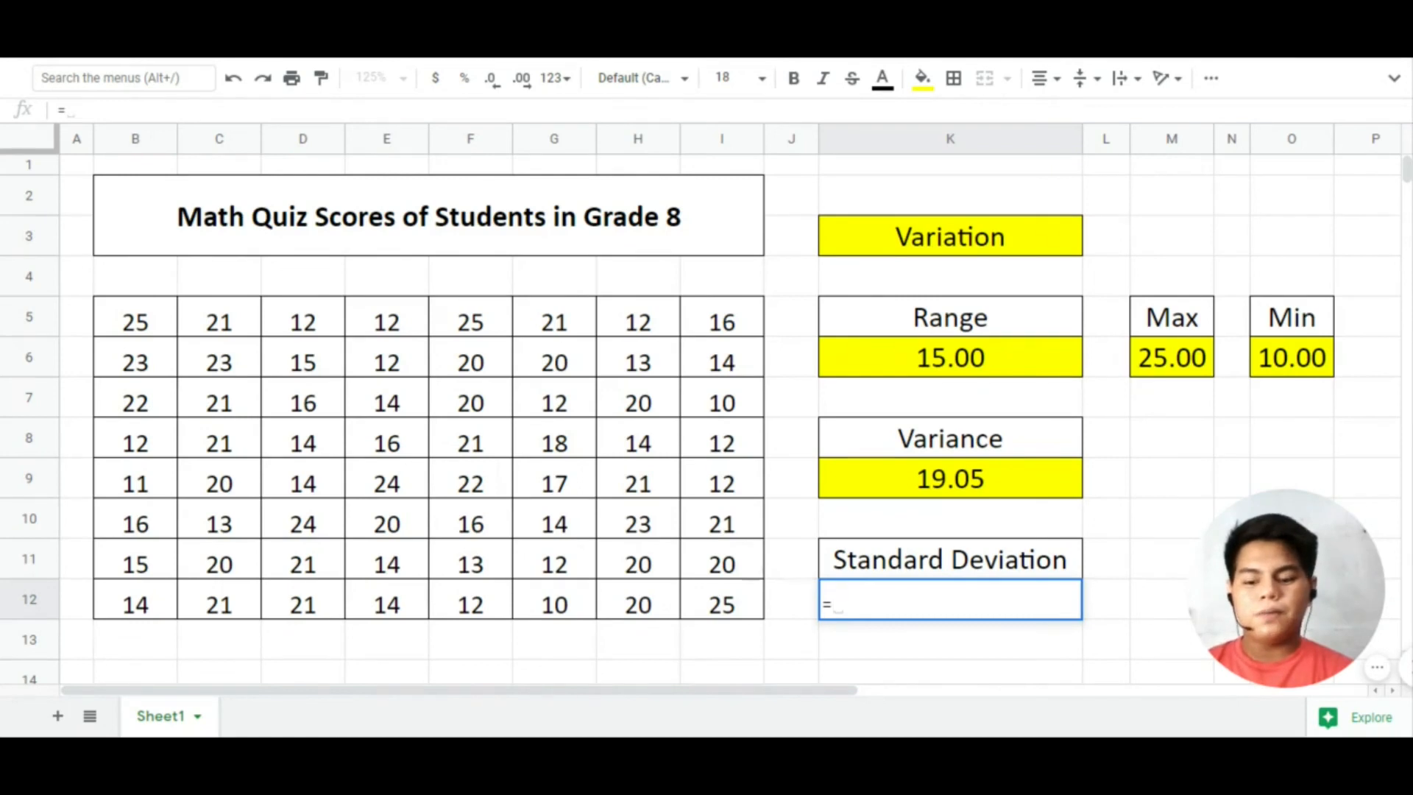
{"action": "type", "text": "St"}
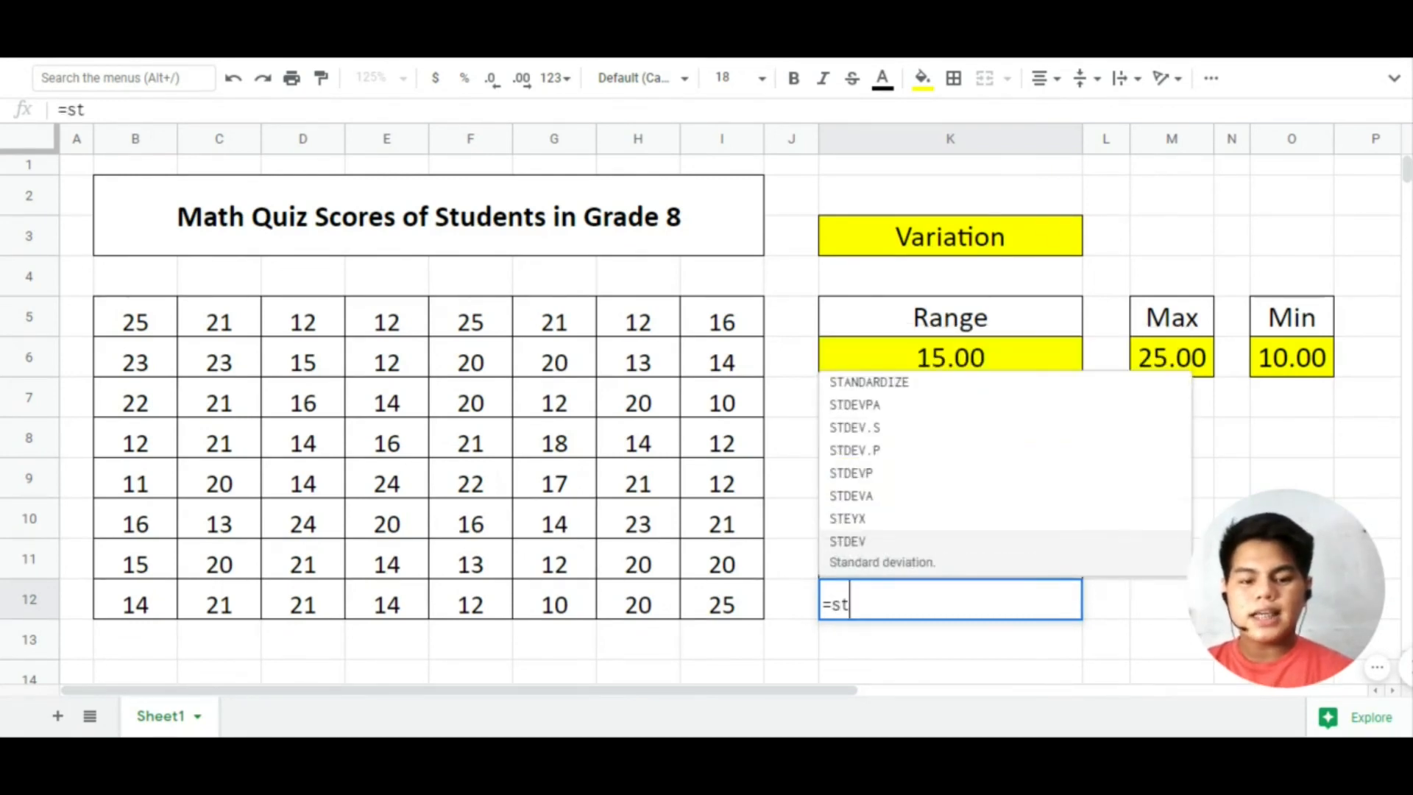
{"action": "type", "text": "de"}
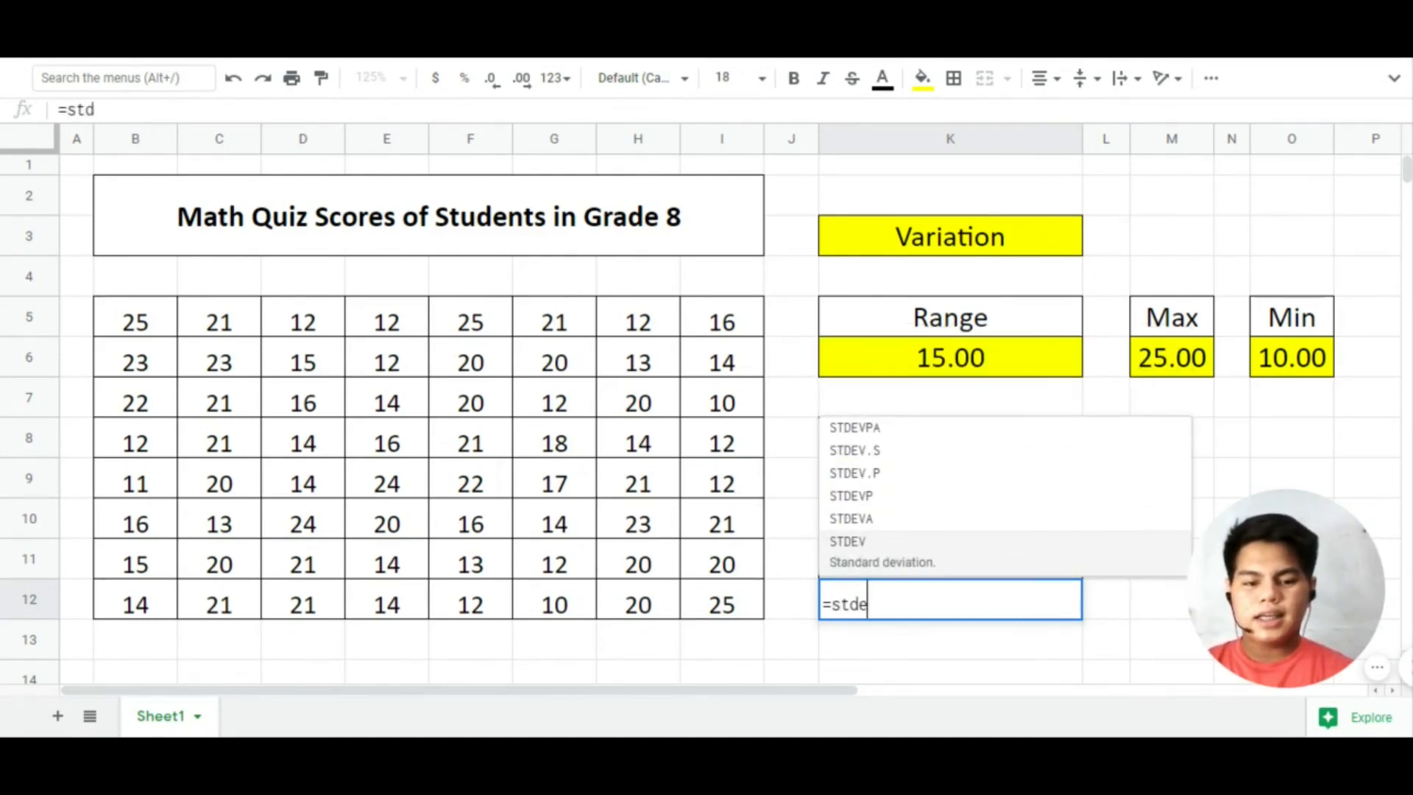
{"action": "type", "text": "v"}
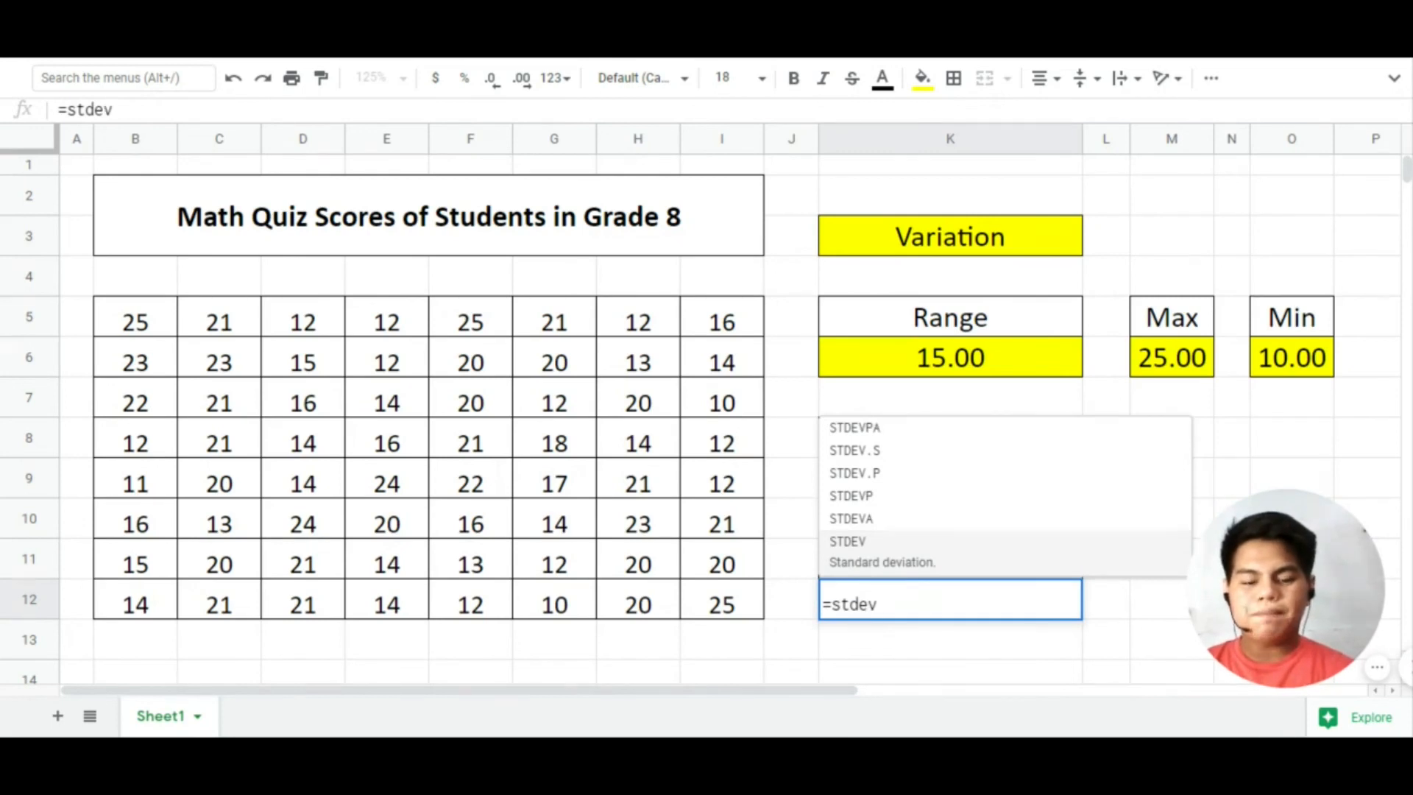
{"action": "type", "text": ".p"}
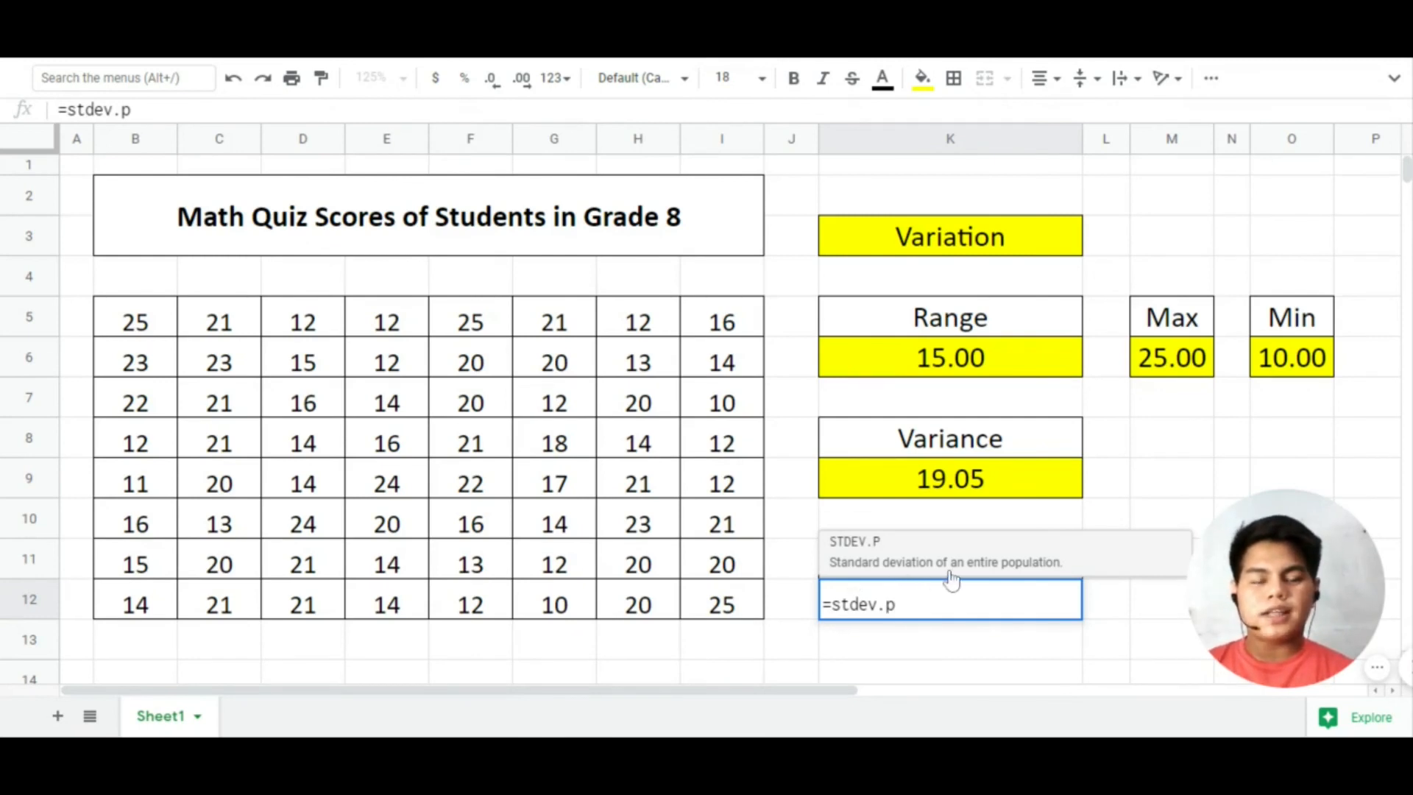
{"action": "left_click", "coordinate": [890, 562]}
{"action": "left_click_drag", "start_coordinate": [137, 324], "coordinate": [712, 604]}
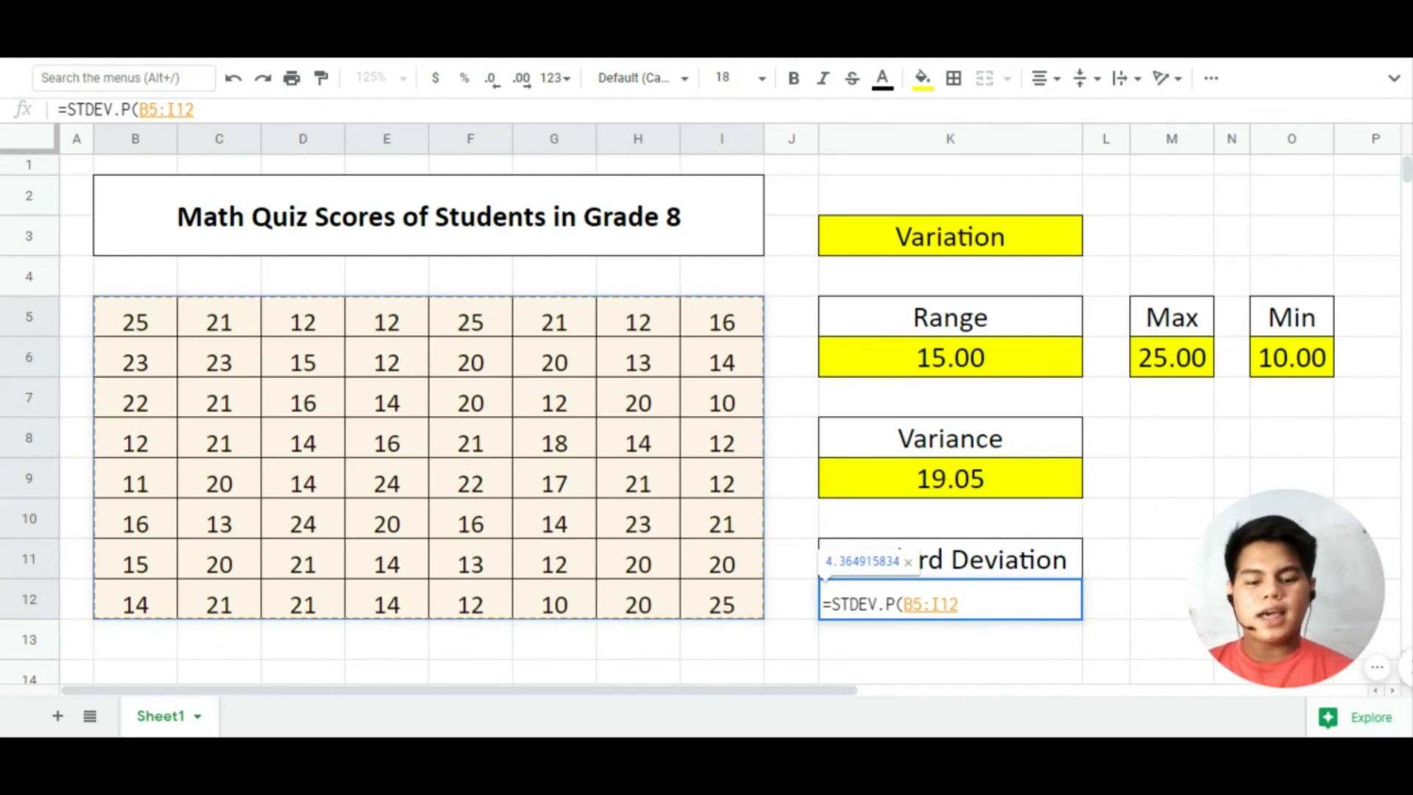
{"action": "type", "text": ")"}
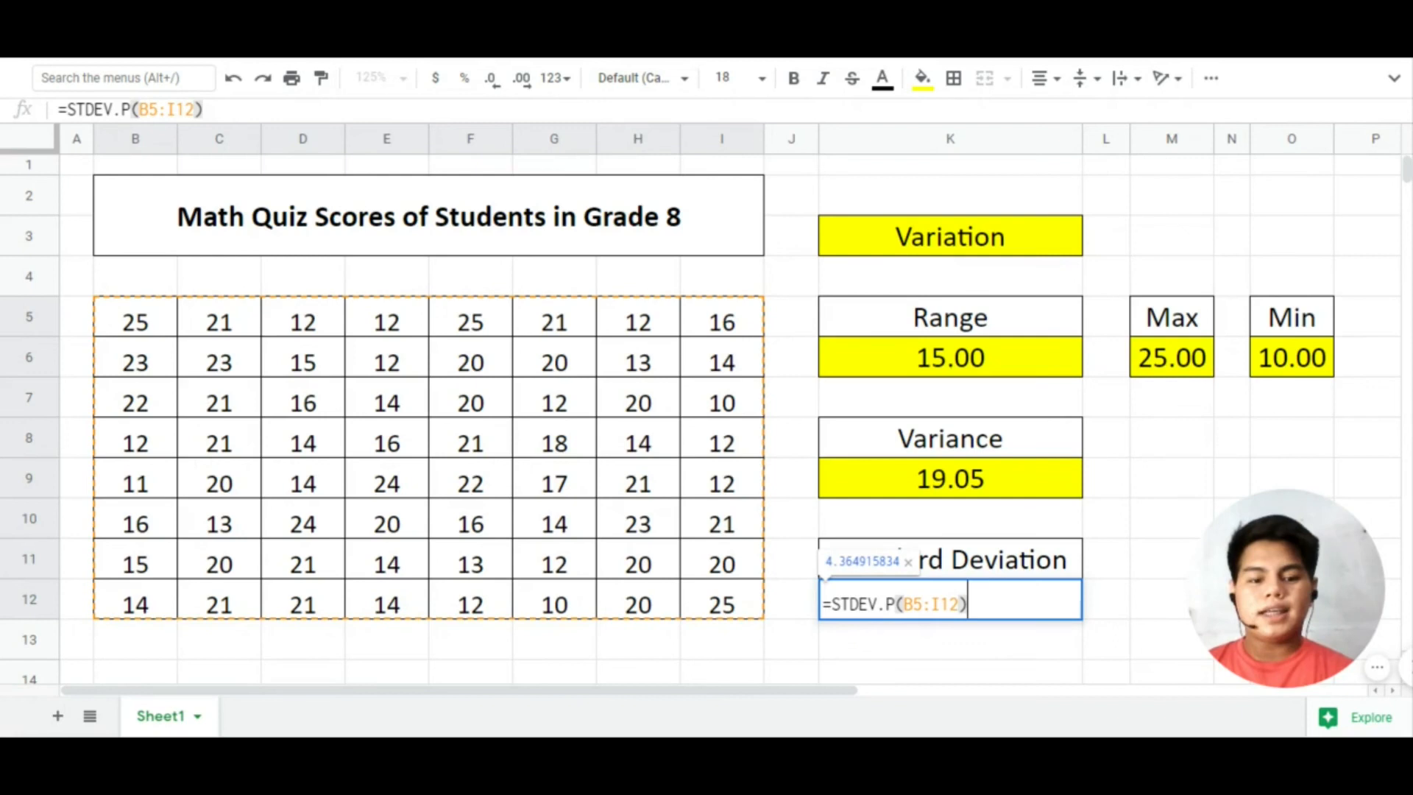
{"action": "key", "text": "Return"}
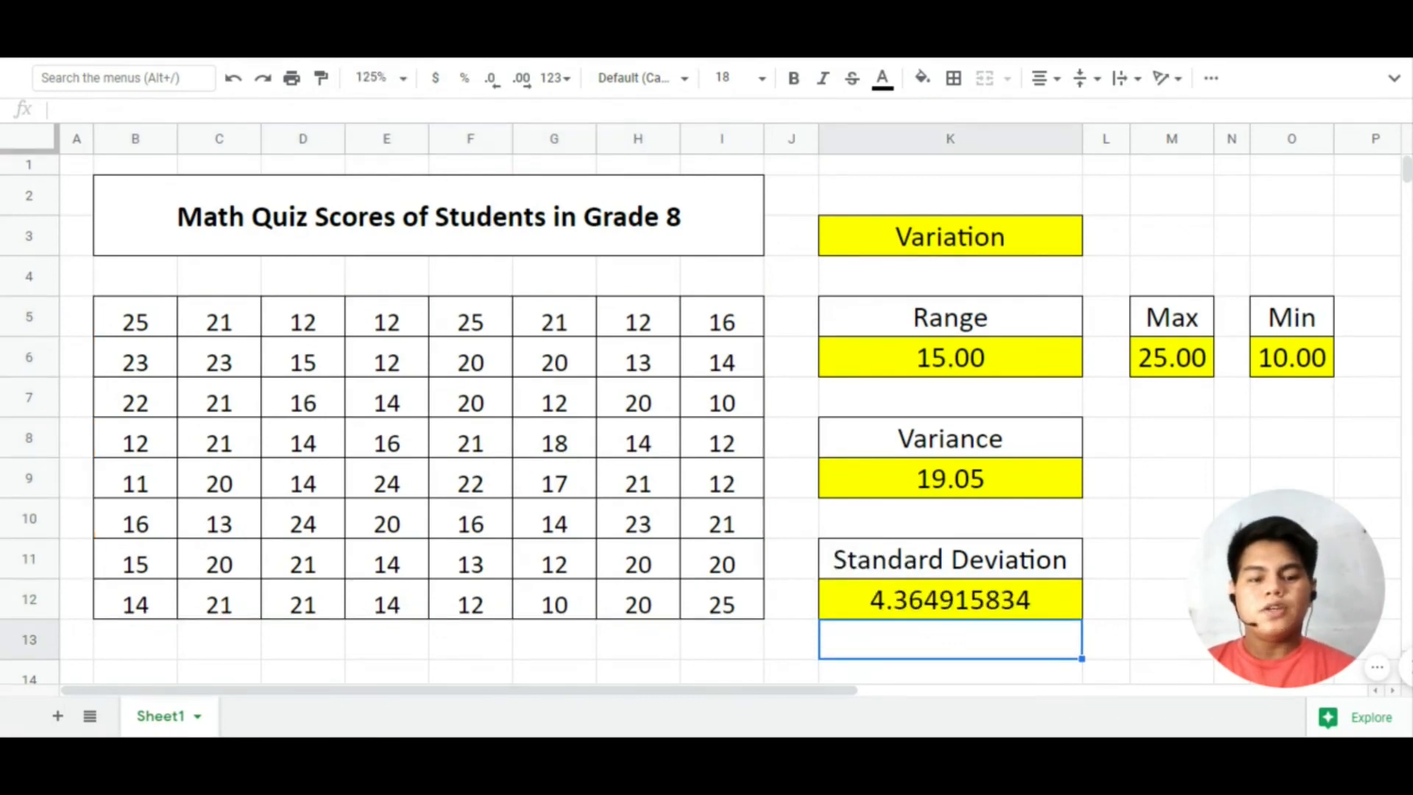